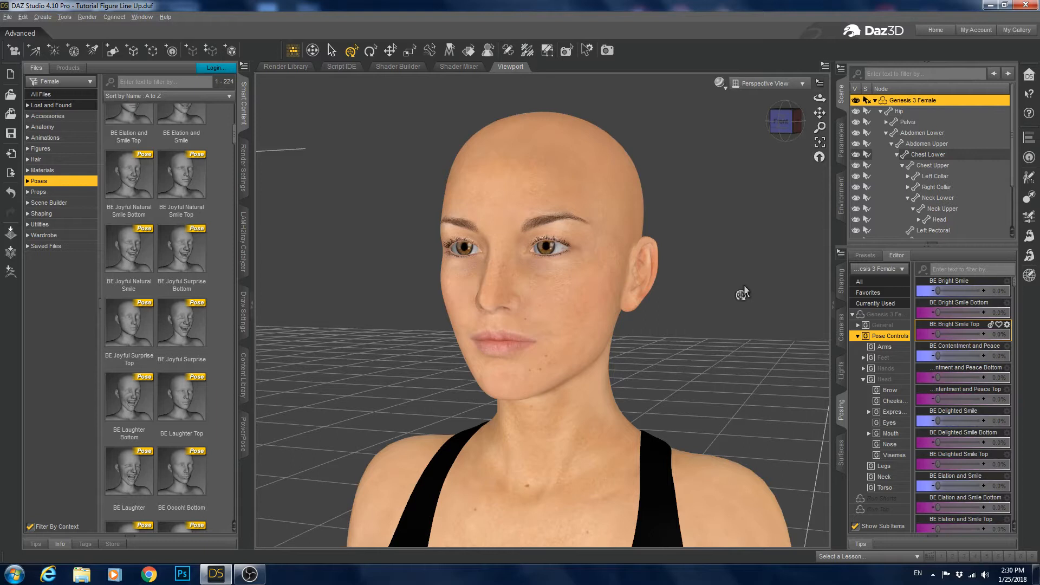
Try the Smile expression of Genesis 3 Female at 100% and return it to 0%.
{"action": "left_click", "coordinate": [892, 413]}
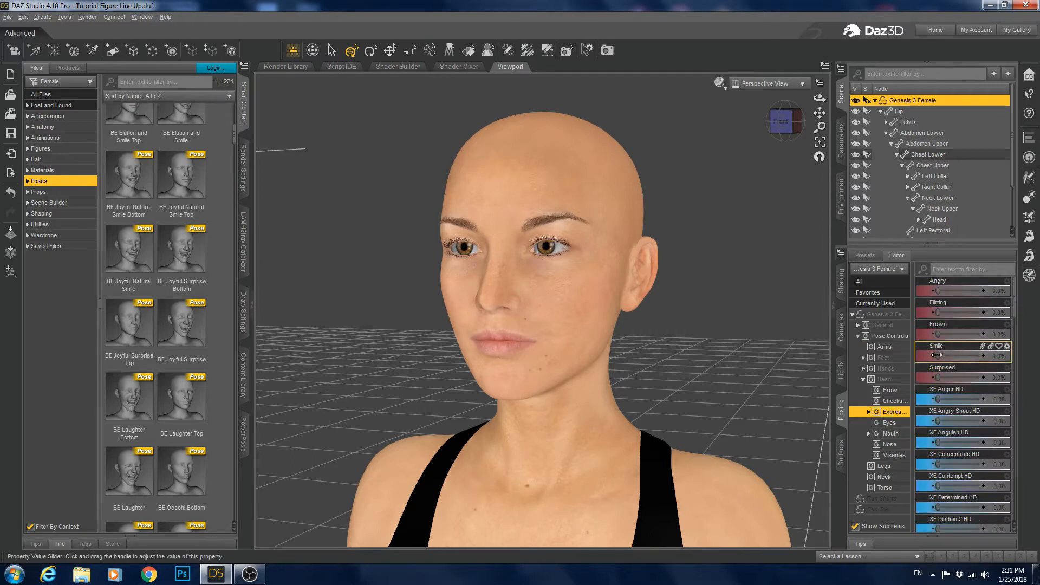
{"action": "mouse_move", "coordinate": [937, 355]}
{"action": "left_click_drag", "start_coordinate": [937, 356], "coordinate": [983, 356]}
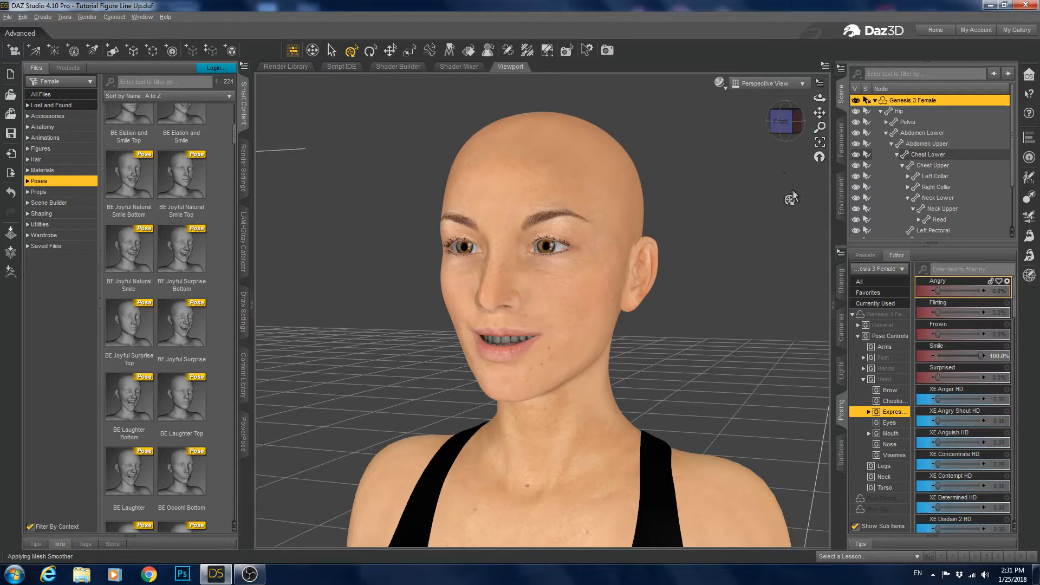
{"action": "left_click_drag", "start_coordinate": [980, 356], "coordinate": [765, 283]}
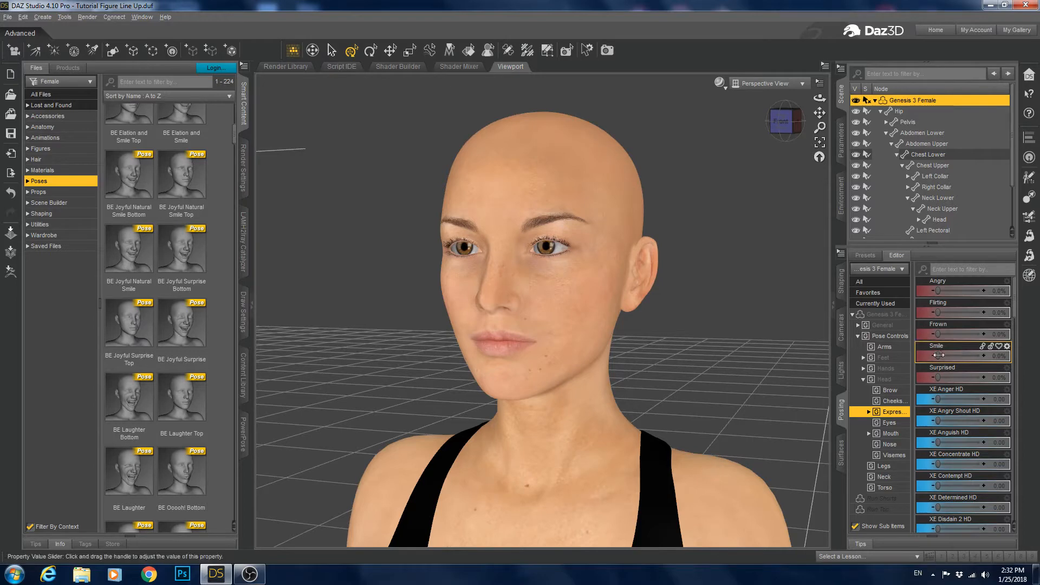
{"action": "mouse_move", "coordinate": [937, 356]}
{"action": "left_mouse_down"}
{"action": "mouse_move", "coordinate": [964, 356]}
{"action": "mouse_move", "coordinate": [932, 356]}
{"action": "left_mouse_up"}
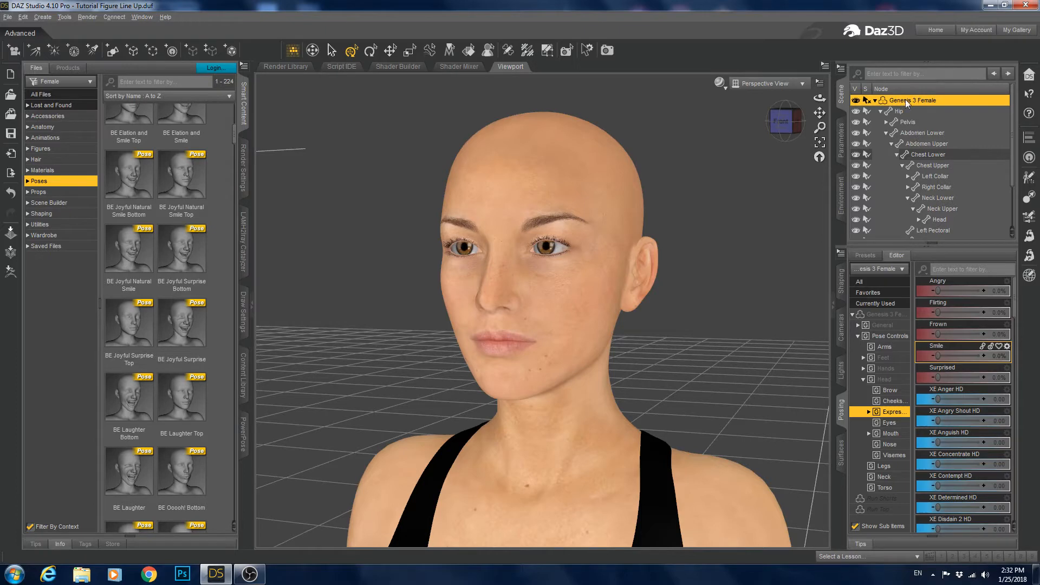
Try the BE Bright Smile pose control and the Smile expression for comparison, returning both to 0%.
{"action": "left_click", "coordinate": [879, 338]}
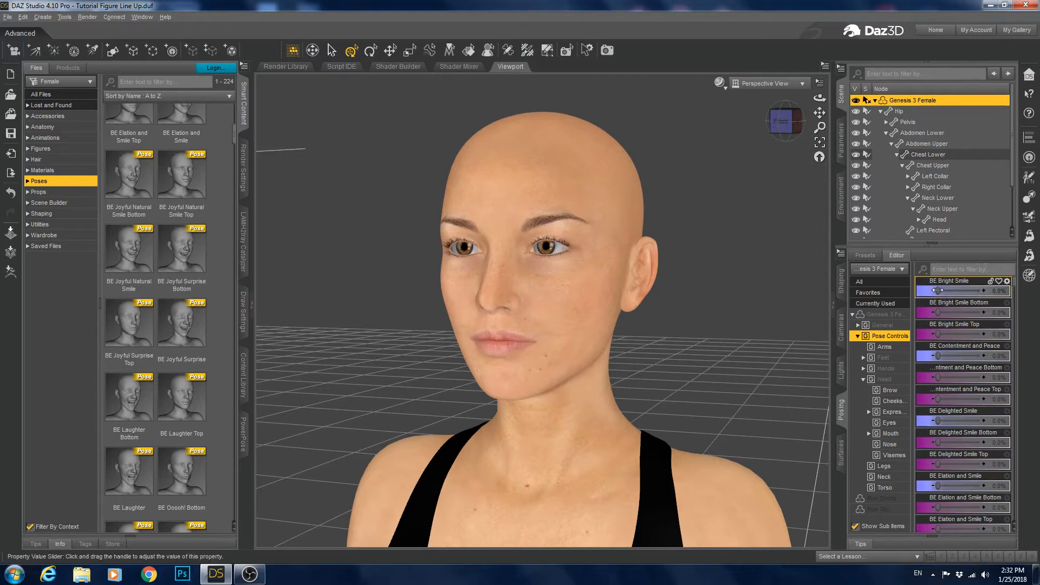
{"action": "mouse_move", "coordinate": [938, 290]}
{"action": "left_mouse_down"}
{"action": "mouse_move", "coordinate": [989, 291]}
{"action": "mouse_move", "coordinate": [930, 291]}
{"action": "left_mouse_up"}
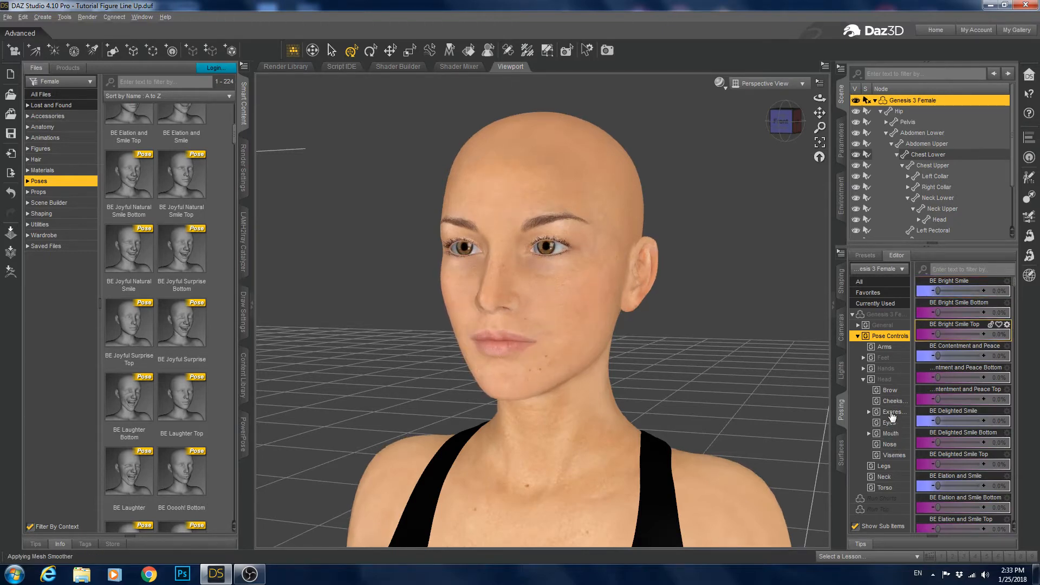
{"action": "left_click", "coordinate": [891, 411]}
{"action": "left_click_drag", "start_coordinate": [936, 356], "coordinate": [994, 347]}
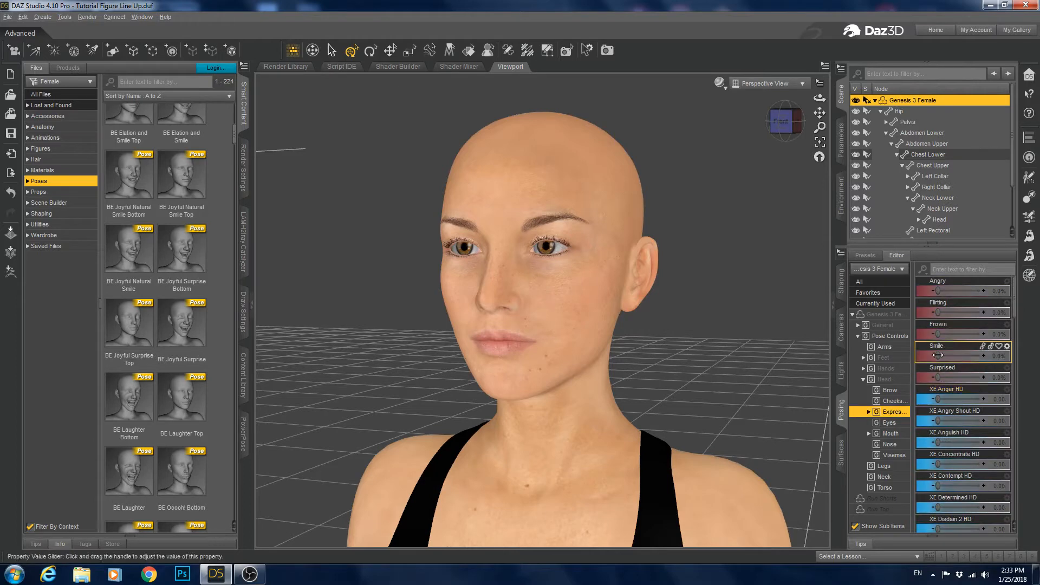
{"action": "left_click_drag", "start_coordinate": [980, 355], "coordinate": [921, 355]}
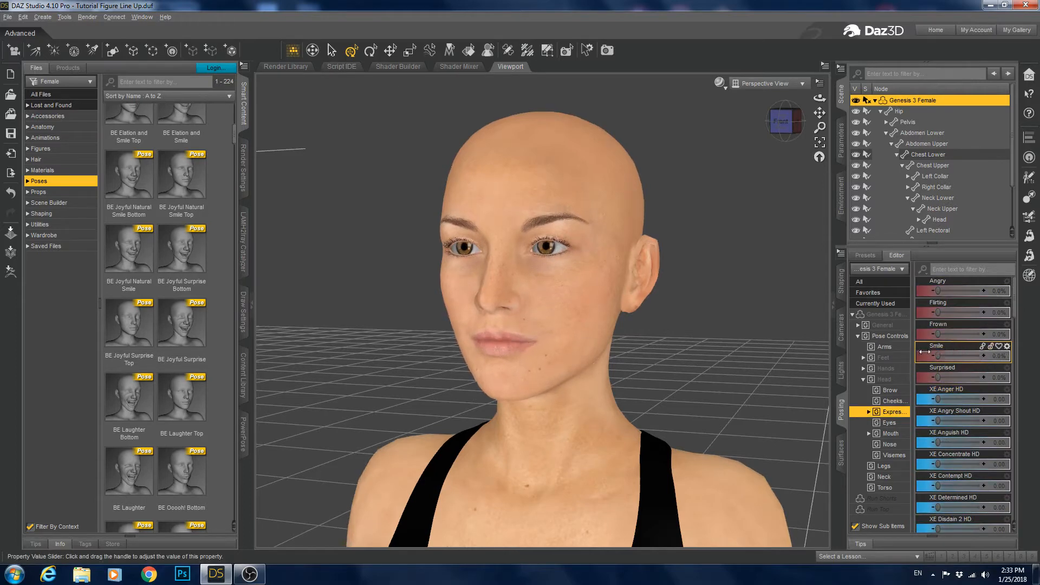
Apply the BE Bright Smile pose control to the face and undo it.
{"action": "left_click", "coordinate": [886, 337]}
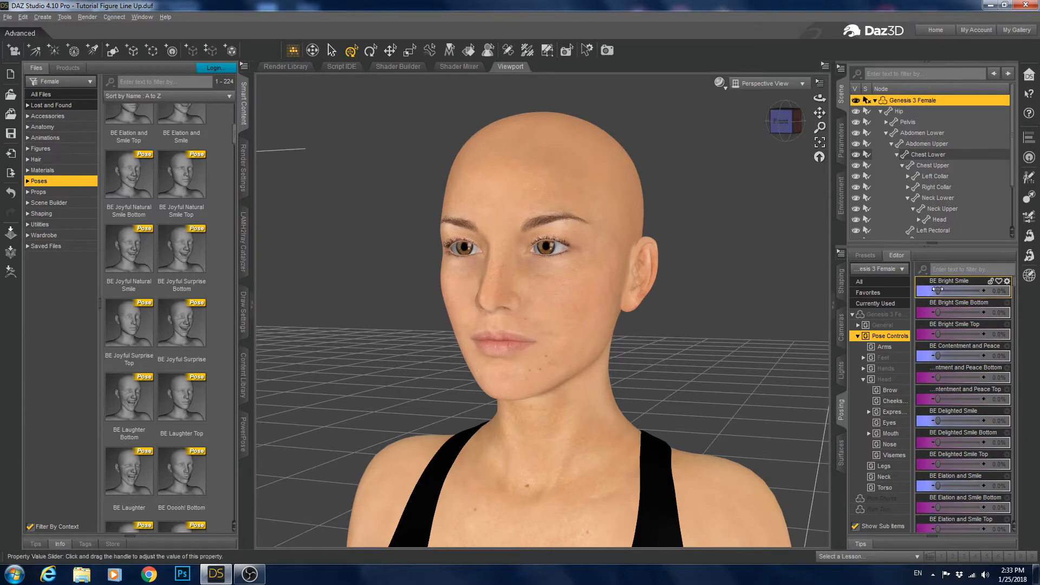
{"action": "left_click_drag", "start_coordinate": [937, 290], "coordinate": [981, 291]}
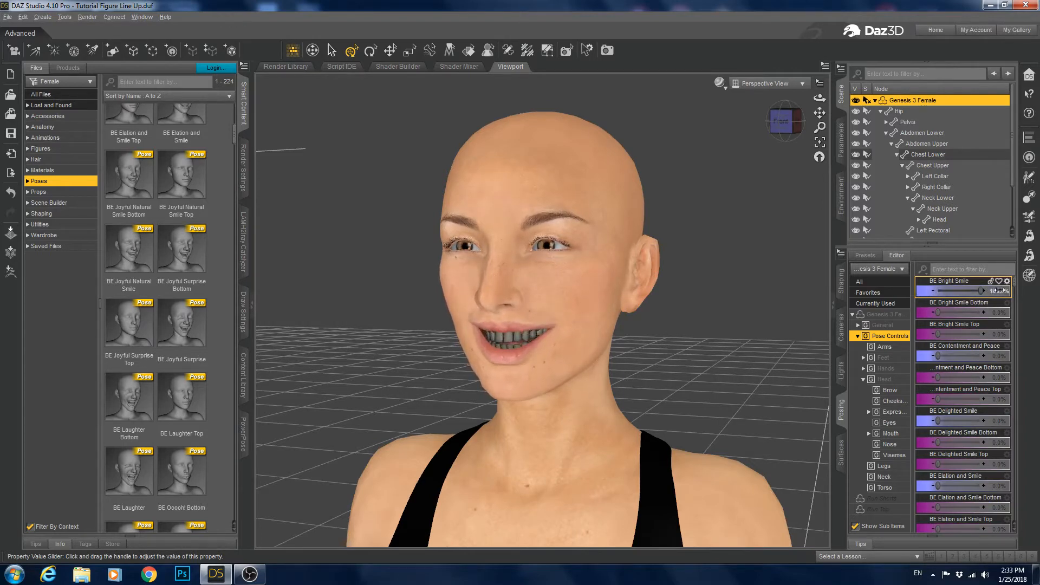
{"action": "key", "text": "ctrl+z"}
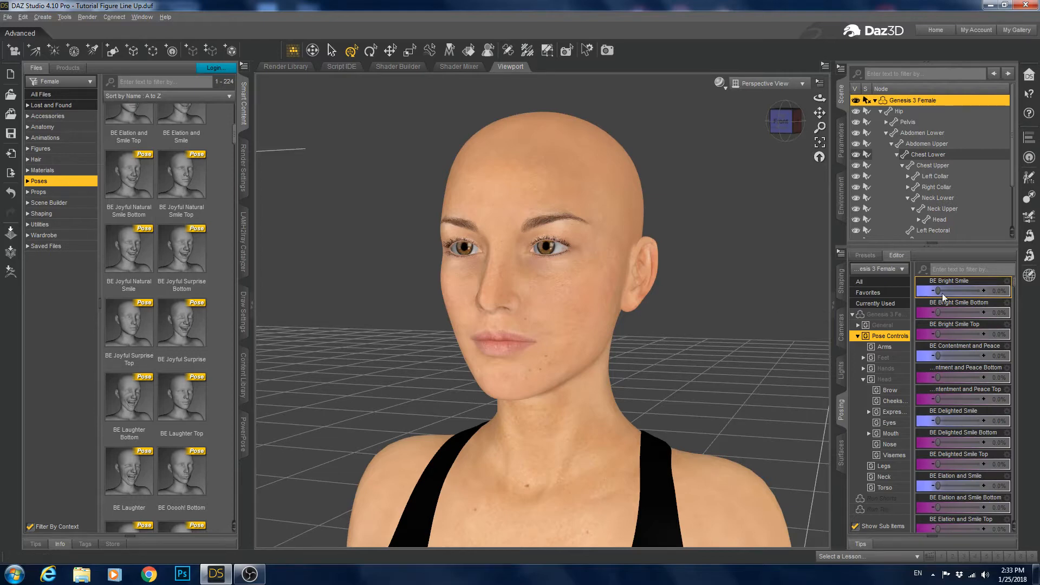
Set BE Bright Smile to 100% and inspect the face from the front and both sides in NVIDIA Iray shading.
{"action": "left_click_drag", "start_coordinate": [937, 291], "coordinate": [998, 291]}
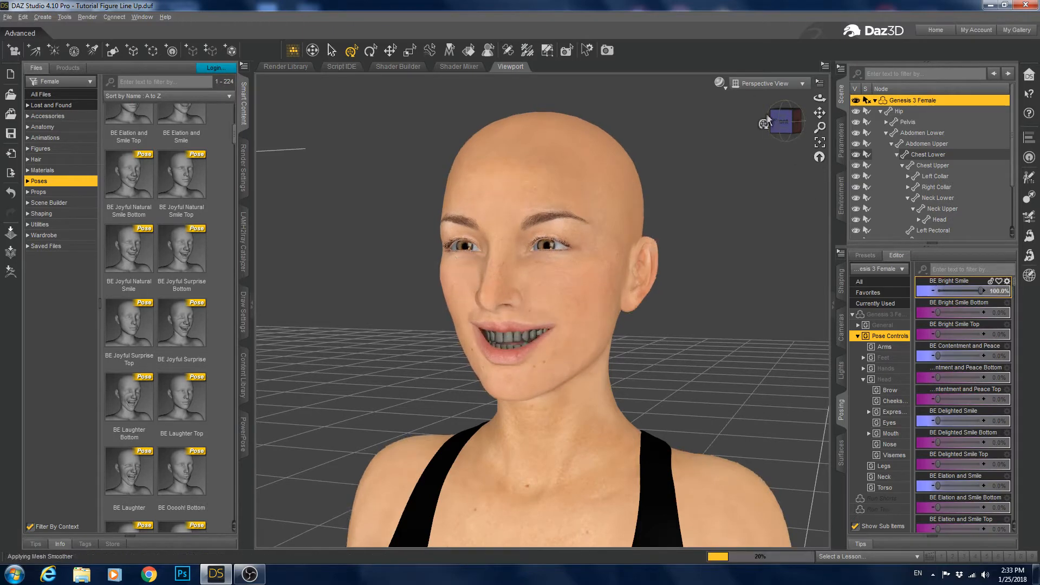
{"action": "left_click", "coordinate": [719, 84]}
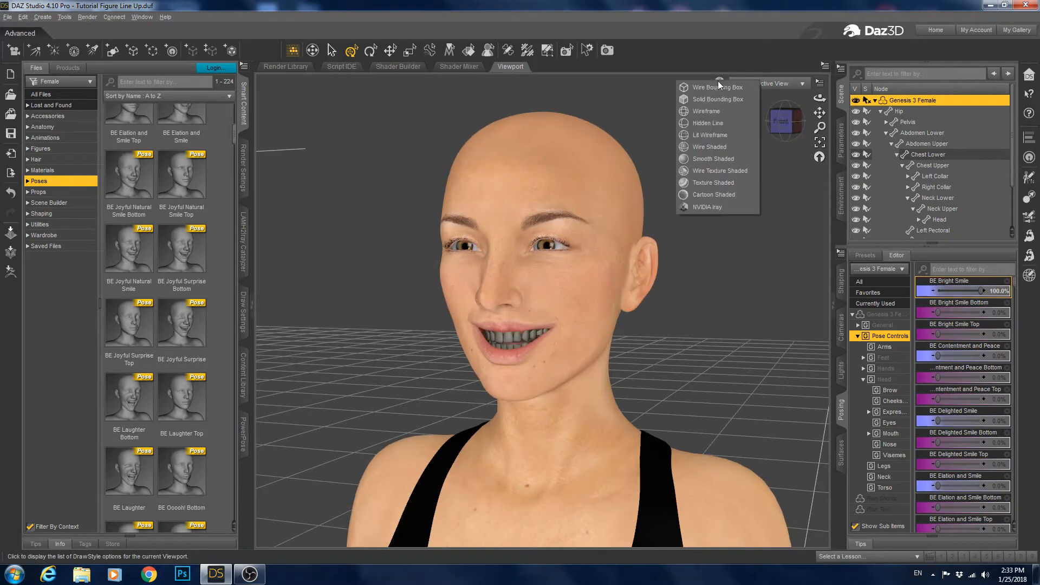
{"action": "left_click", "coordinate": [704, 207]}
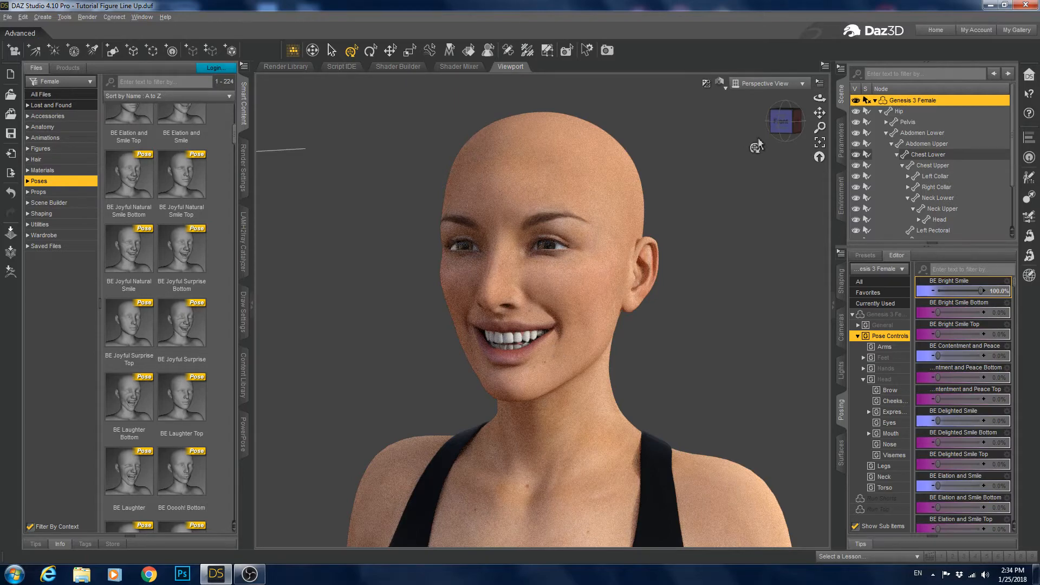
{"action": "left_click", "coordinate": [782, 122]}
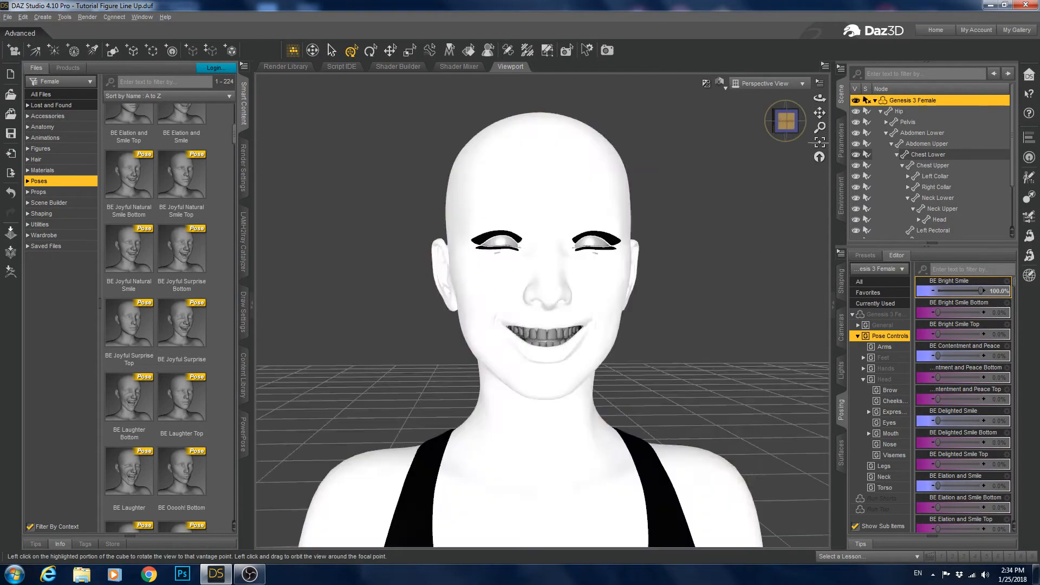
{"action": "left_click_drag", "start_coordinate": [787, 125], "coordinate": [727, 218]}
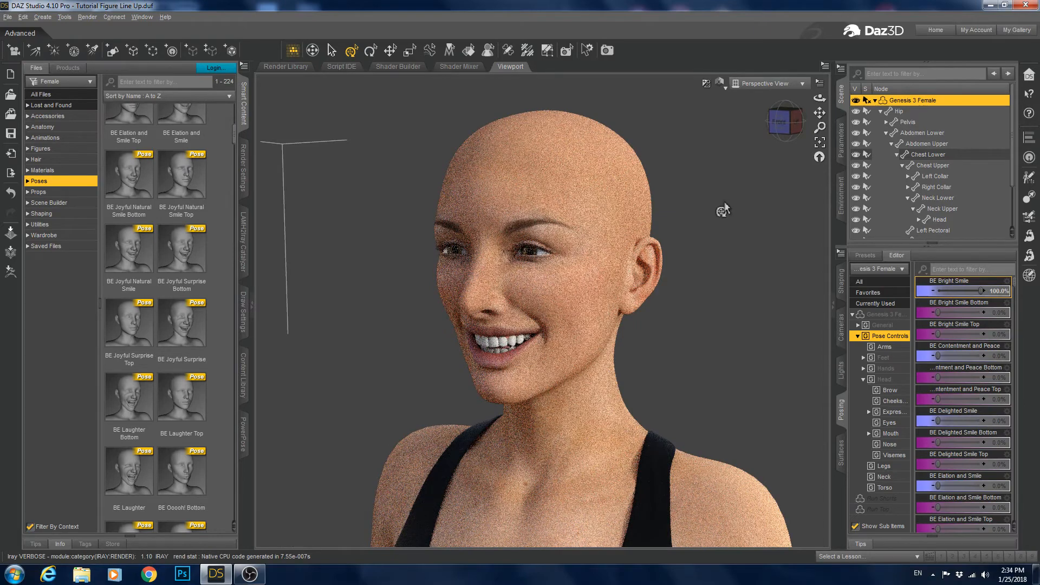
{"action": "left_click", "coordinate": [778, 130]}
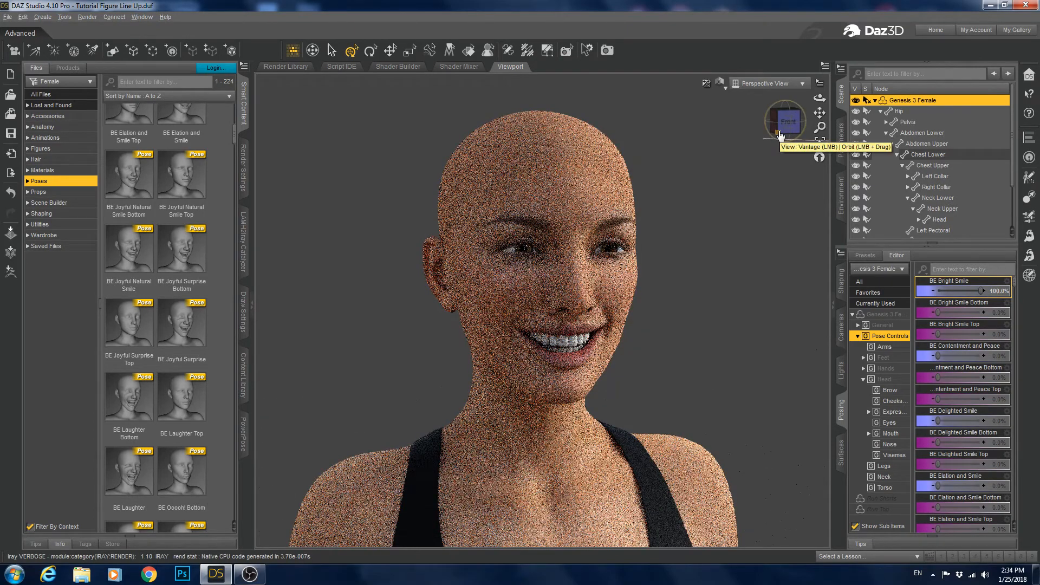
{"action": "left_click", "coordinate": [788, 128]}
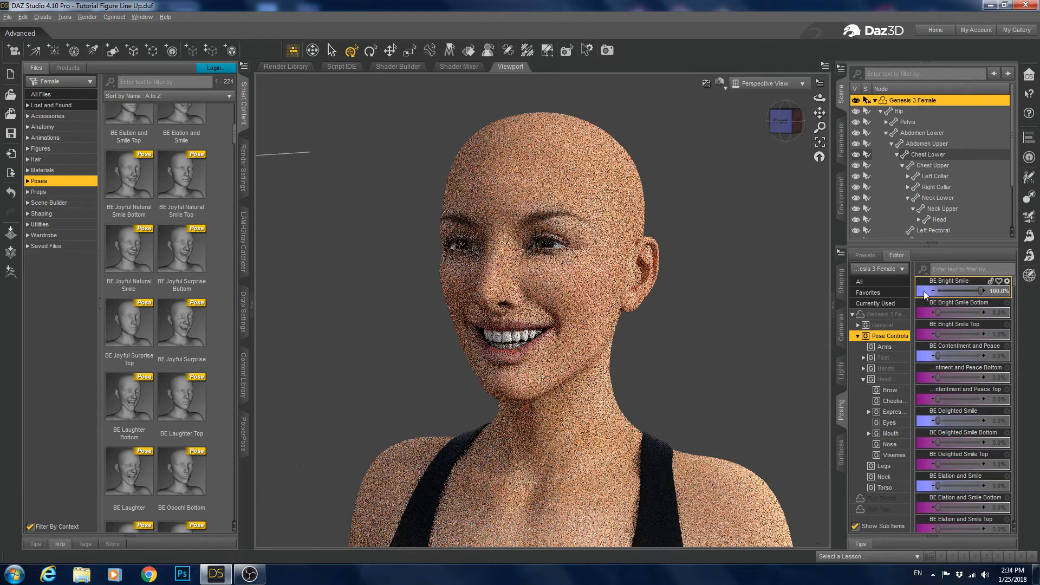
Switch the viewport back to Texture Shaded and reset BE Bright Smile to 0%.
{"action": "left_click", "coordinate": [720, 84]}
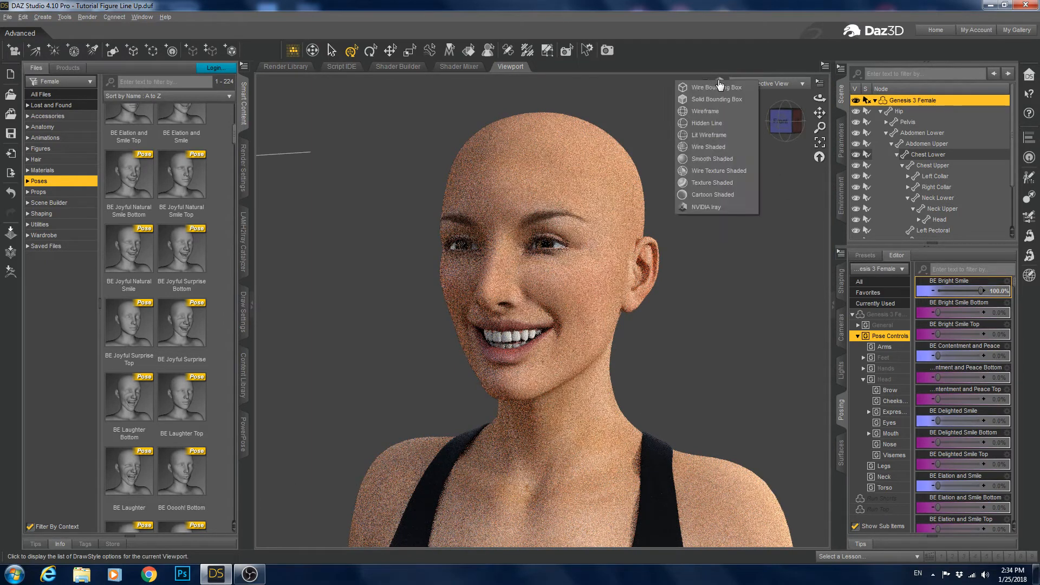
{"action": "left_click", "coordinate": [710, 183]}
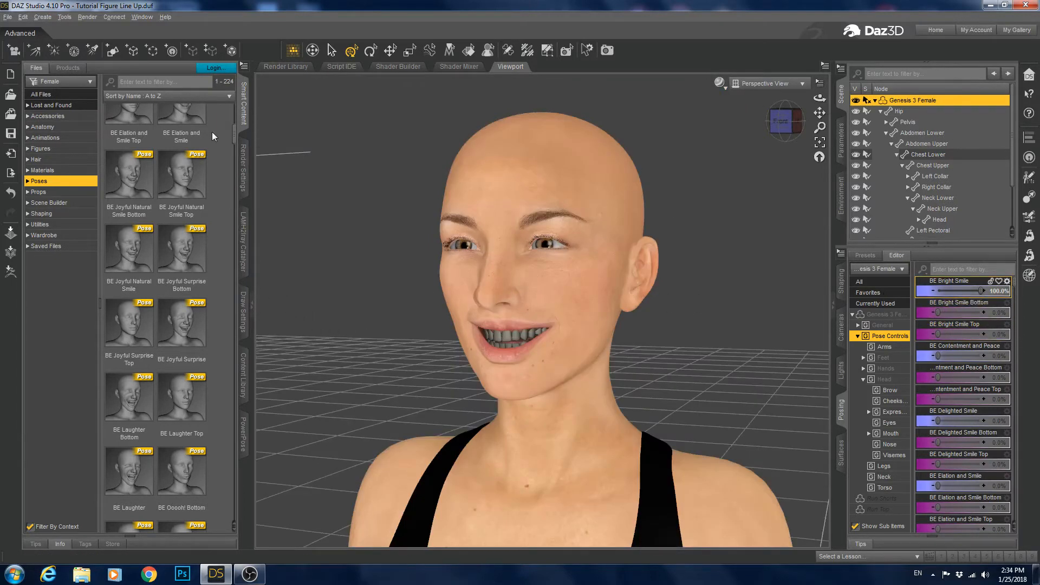
{"action": "scroll", "coordinate": [215, 148], "scroll_direction": "up", "scroll_amount": 5}
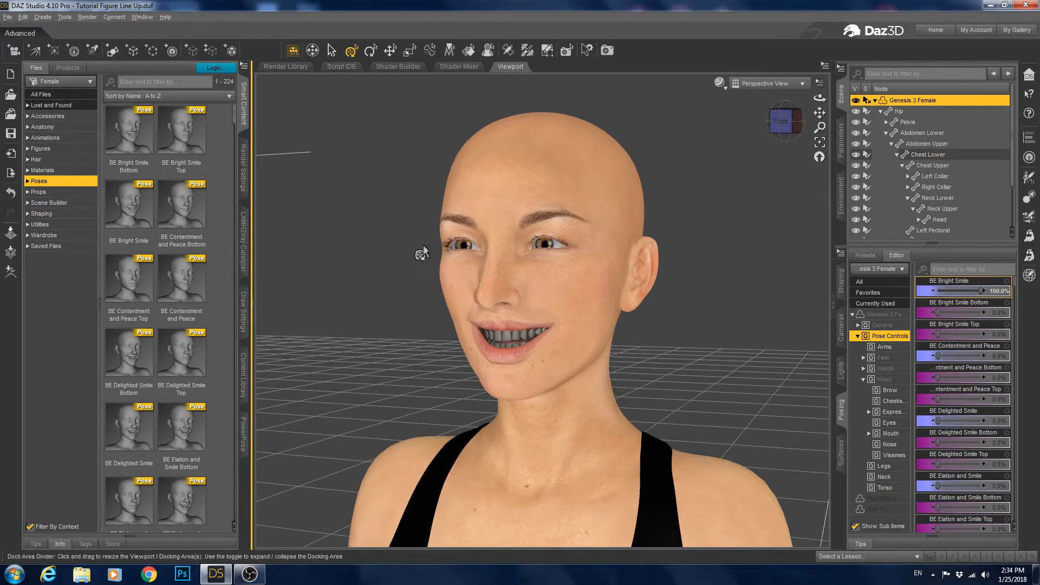
{"action": "left_click_drag", "start_coordinate": [981, 290], "coordinate": [809, 289]}
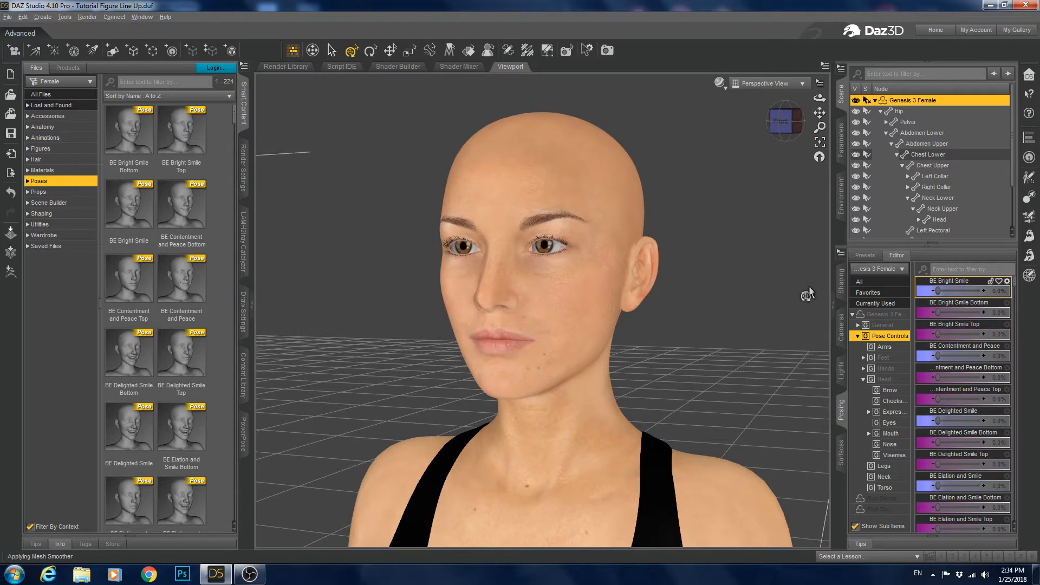
{"action": "left_click_drag", "start_coordinate": [962, 294], "coordinate": [931, 294]}
Try BE Warm Natural Smile at 100% and return it to 0%.
{"action": "scroll", "coordinate": [950, 409], "scroll_direction": "down", "scroll_amount": 8}
{"action": "scroll", "coordinate": [951, 408], "scroll_direction": "down", "scroll_amount": 9}
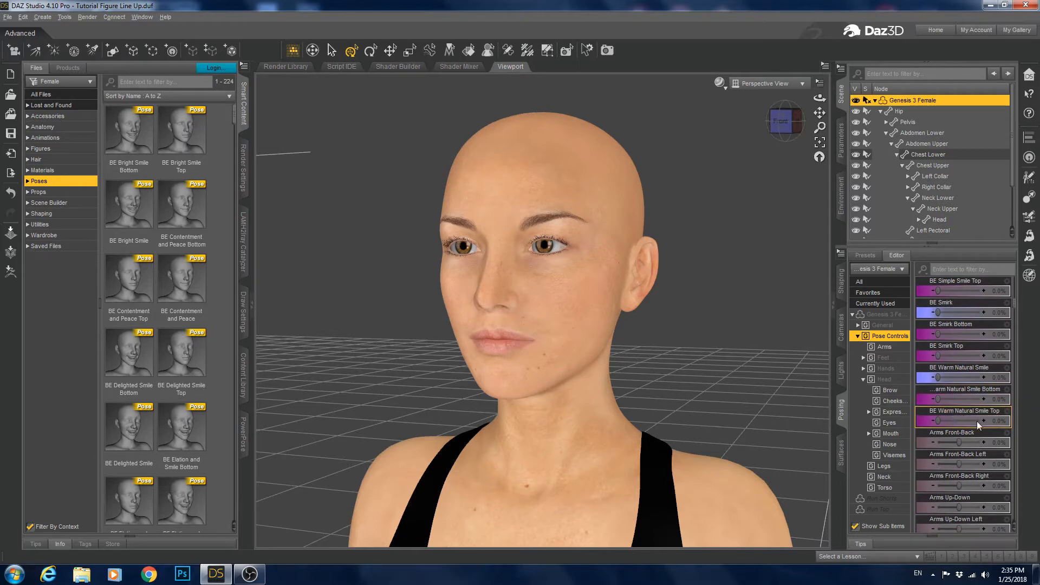
{"action": "mouse_move", "coordinate": [937, 377]}
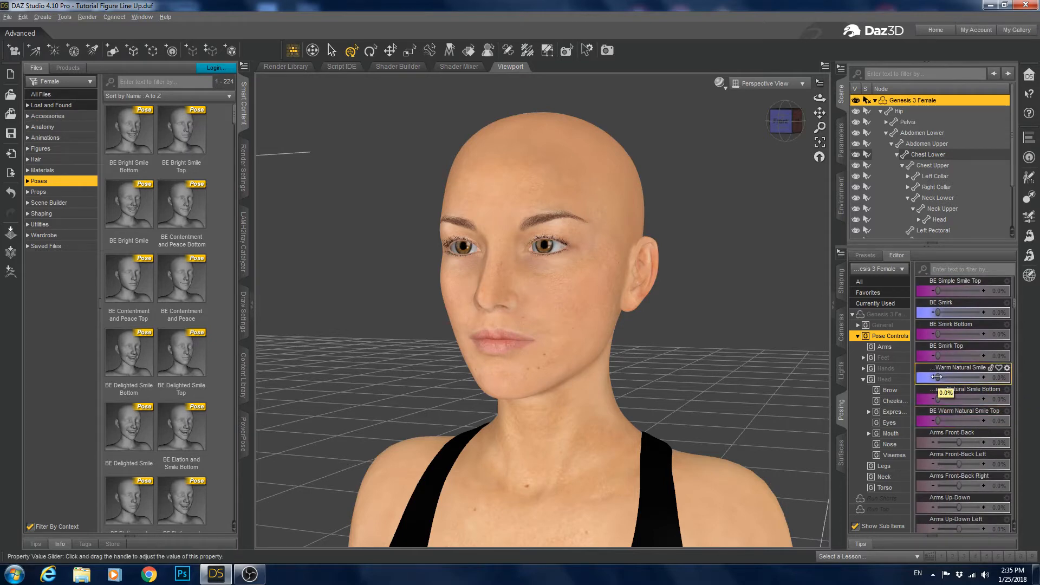
{"action": "left_click_drag", "start_coordinate": [936, 376], "coordinate": [983, 378]}
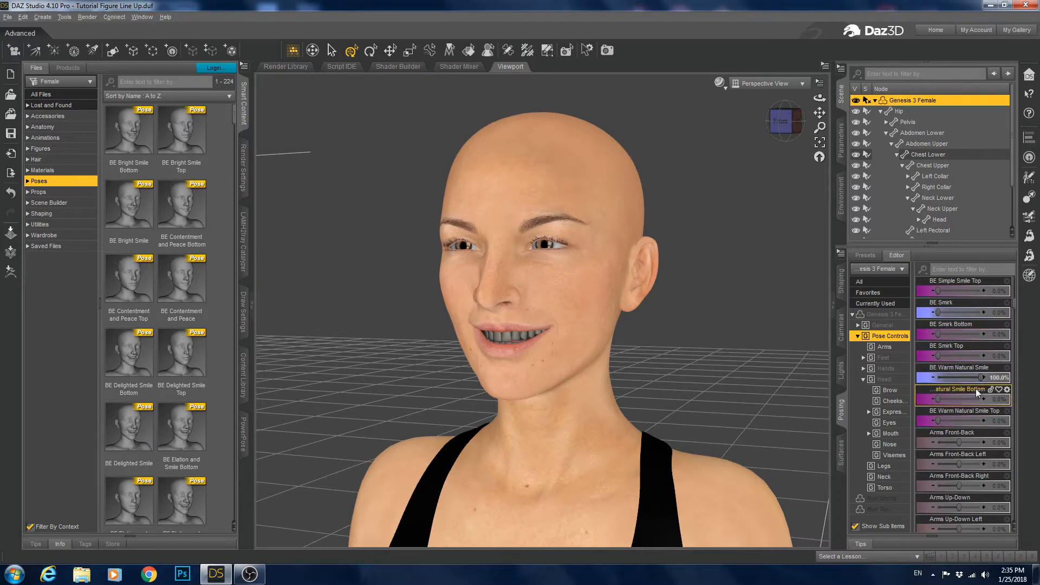
{"action": "left_click_drag", "start_coordinate": [981, 377], "coordinate": [927, 377]}
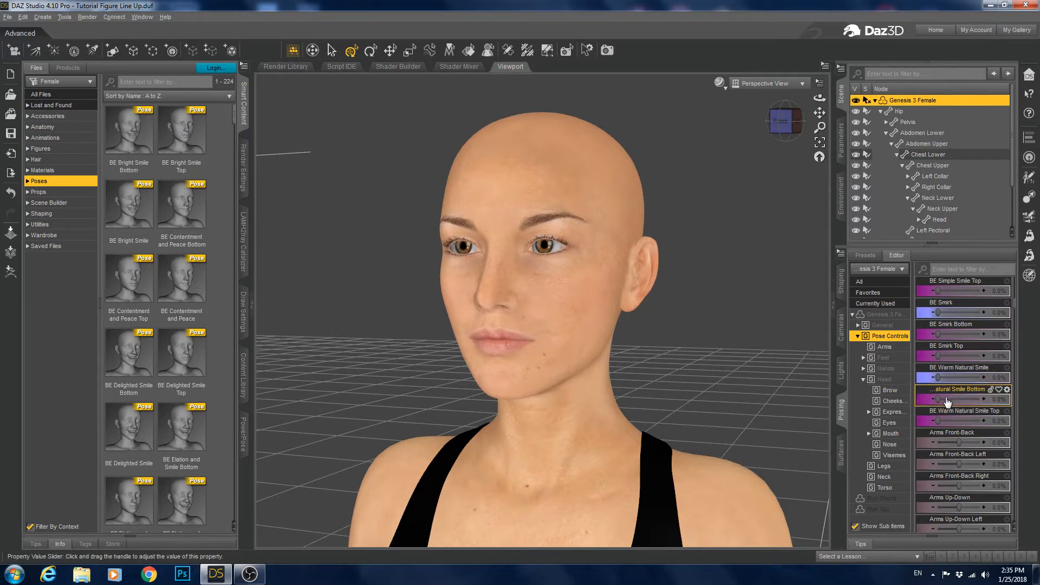
Set the lower-face control BE Warm Natural Smile Bottom to 100% and switch the viewport shading to NVIDIA Iray.
{"action": "left_click_drag", "start_coordinate": [939, 398], "coordinate": [996, 399]}
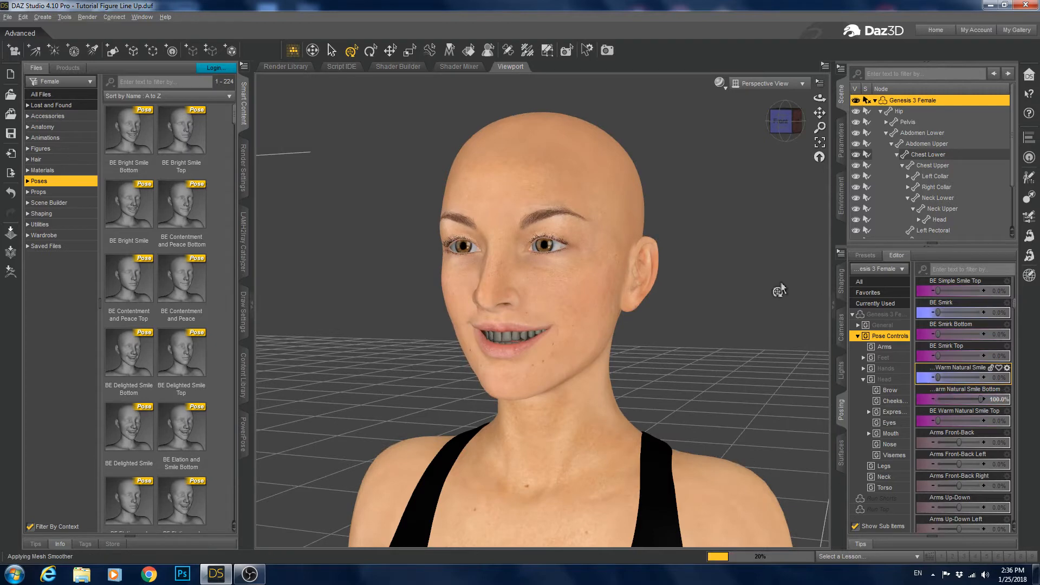
{"action": "left_click", "coordinate": [720, 83]}
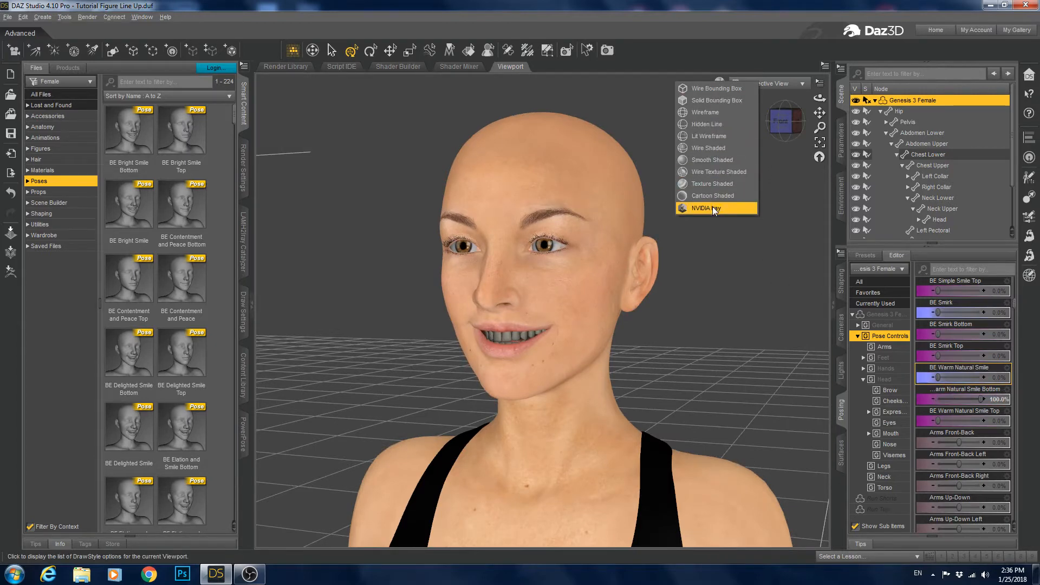
{"action": "left_click", "coordinate": [712, 207]}
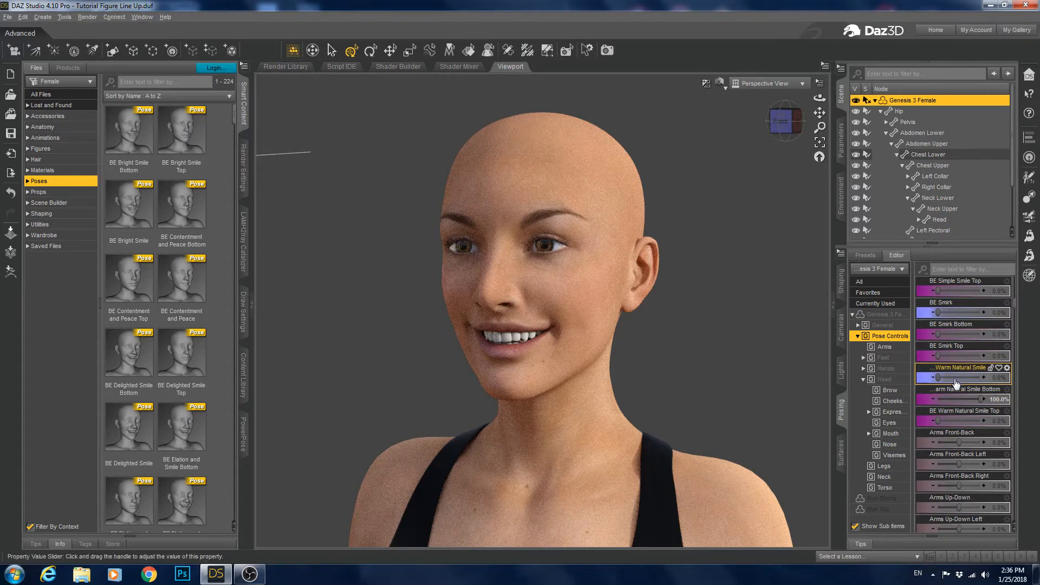
Set BE Simple Smile Top to 100% and inspect the combined expression from the front and both sides.
{"action": "scroll", "coordinate": [958, 381], "scroll_direction": "up", "scroll_amount": 3}
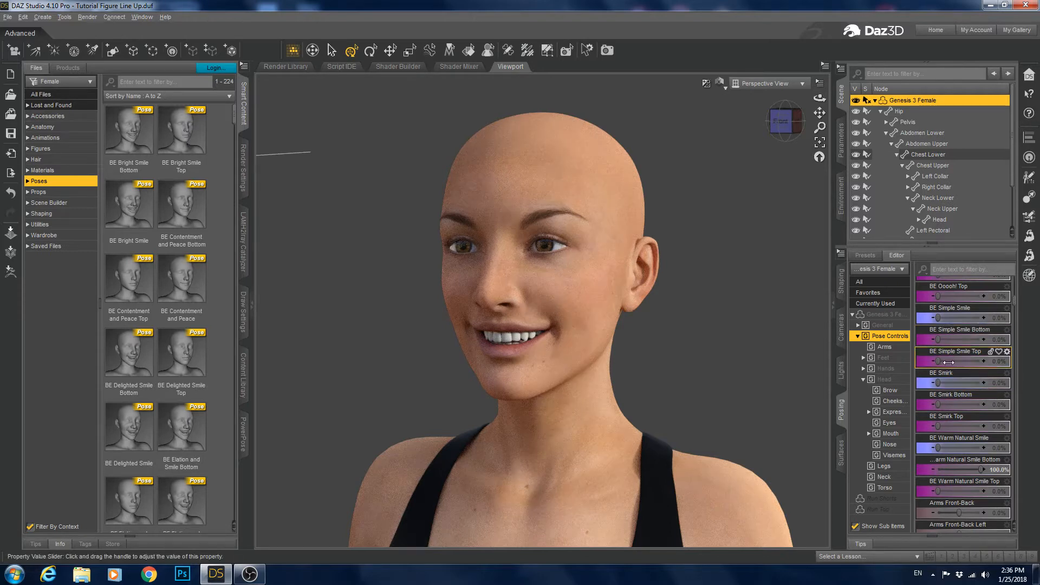
{"action": "left_click_drag", "start_coordinate": [947, 361], "coordinate": [962, 363]}
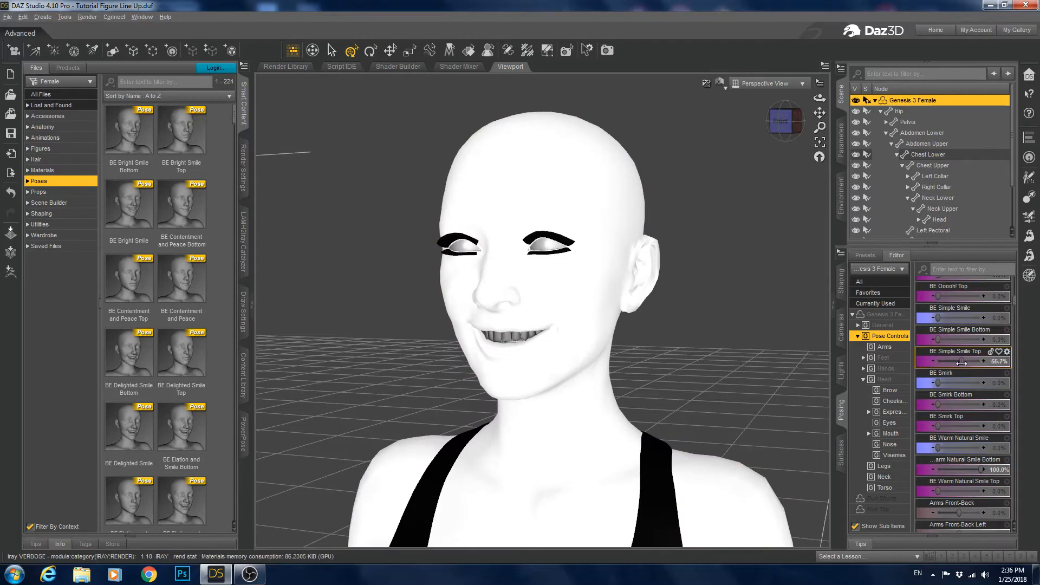
{"action": "left_click_drag", "start_coordinate": [962, 363], "coordinate": [999, 363]}
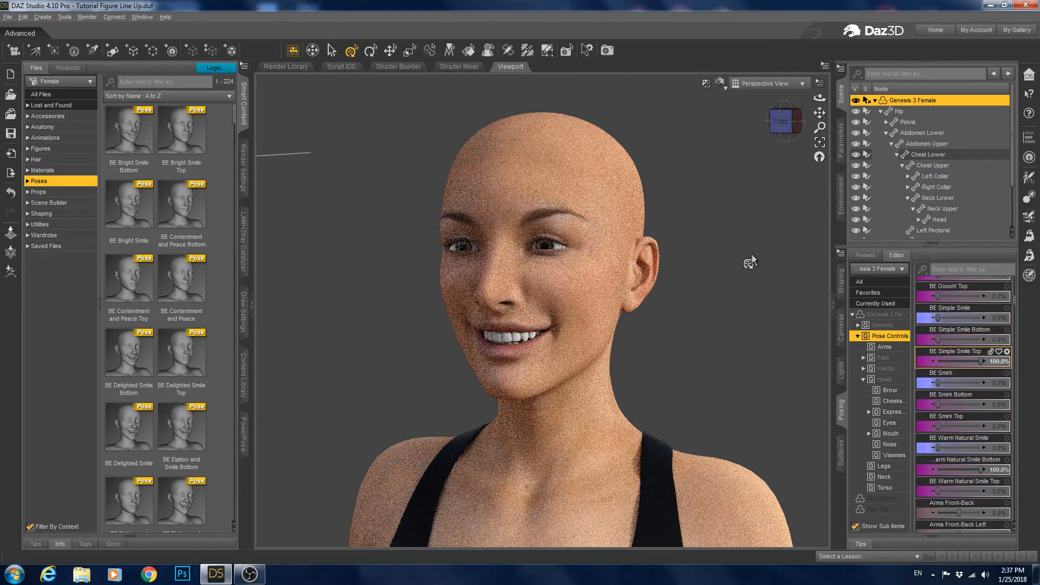
{"action": "left_click", "coordinate": [778, 123]}
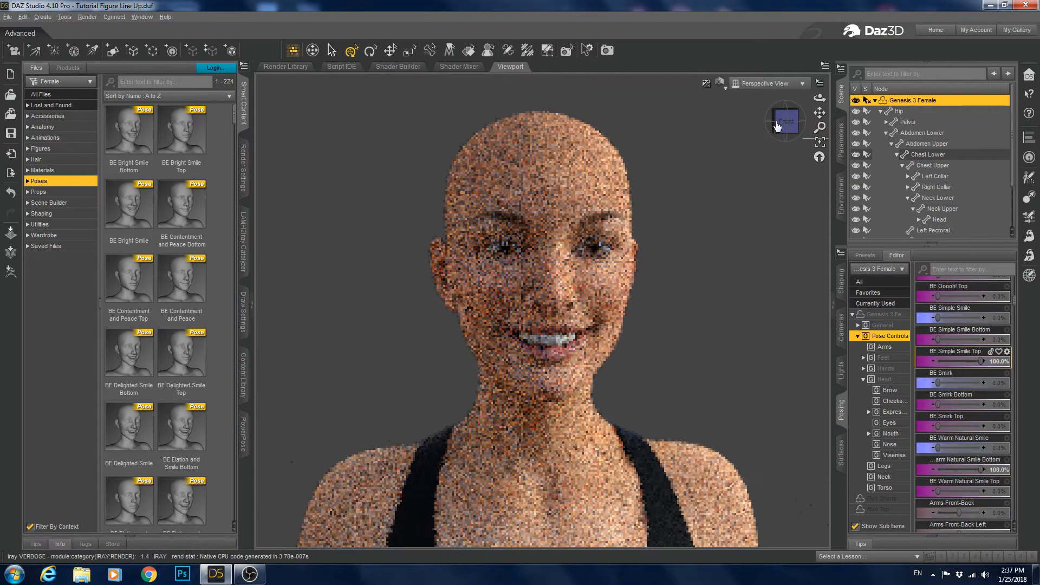
{"action": "left_click_drag", "start_coordinate": [778, 124], "coordinate": [784, 124]}
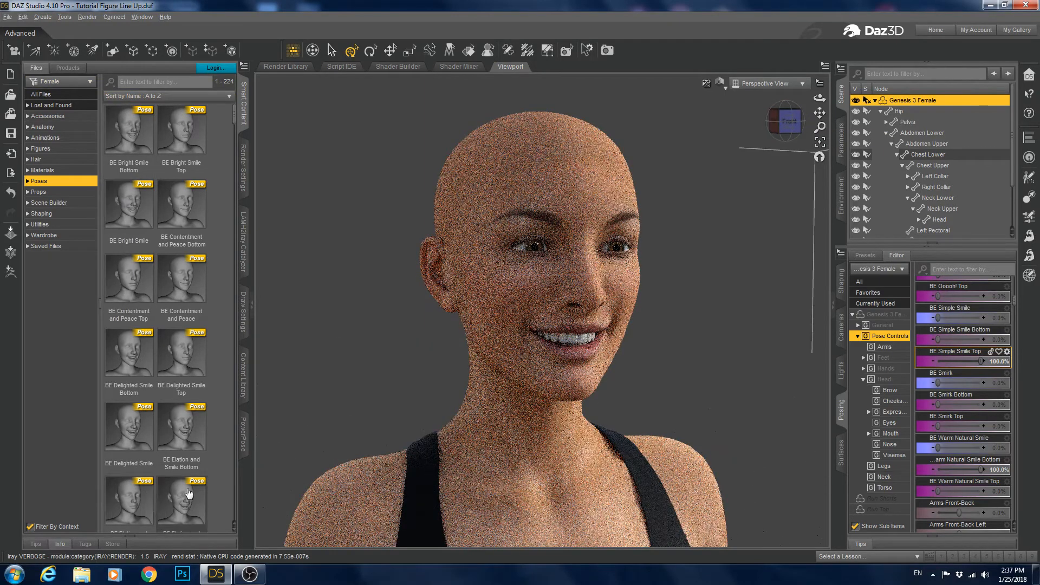
{"action": "left_click", "coordinate": [794, 123]}
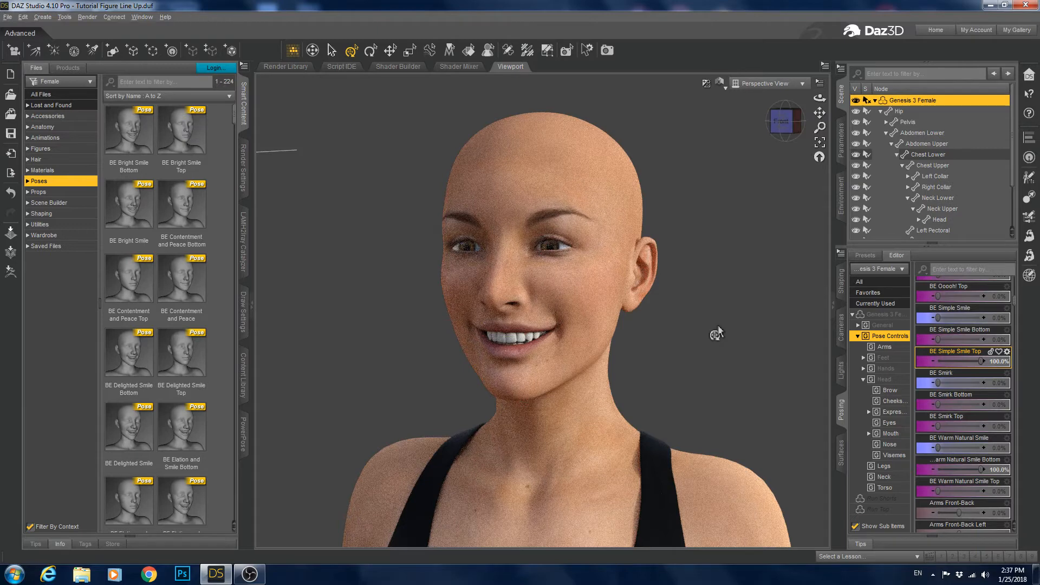
Set BE Delighted Smile to 100%, BE Delighted Smile Bottom to 60.8% and BE Delighted Smile Top to 50.6%.
{"action": "scroll", "coordinate": [938, 366], "scroll_direction": "up", "scroll_amount": 5}
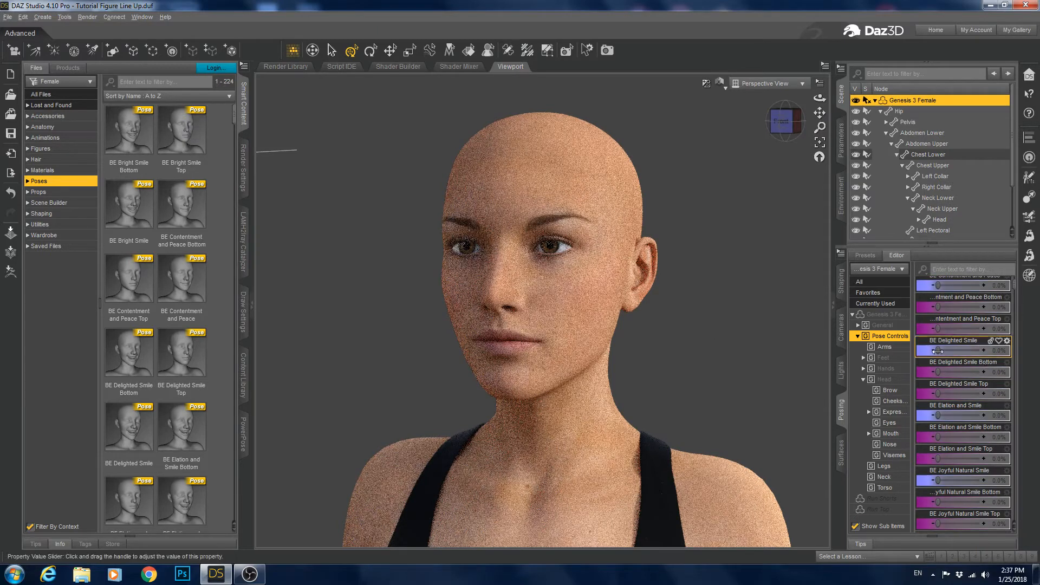
{"action": "mouse_move", "coordinate": [938, 349]}
{"action": "left_click_drag", "start_coordinate": [937, 350], "coordinate": [991, 350]}
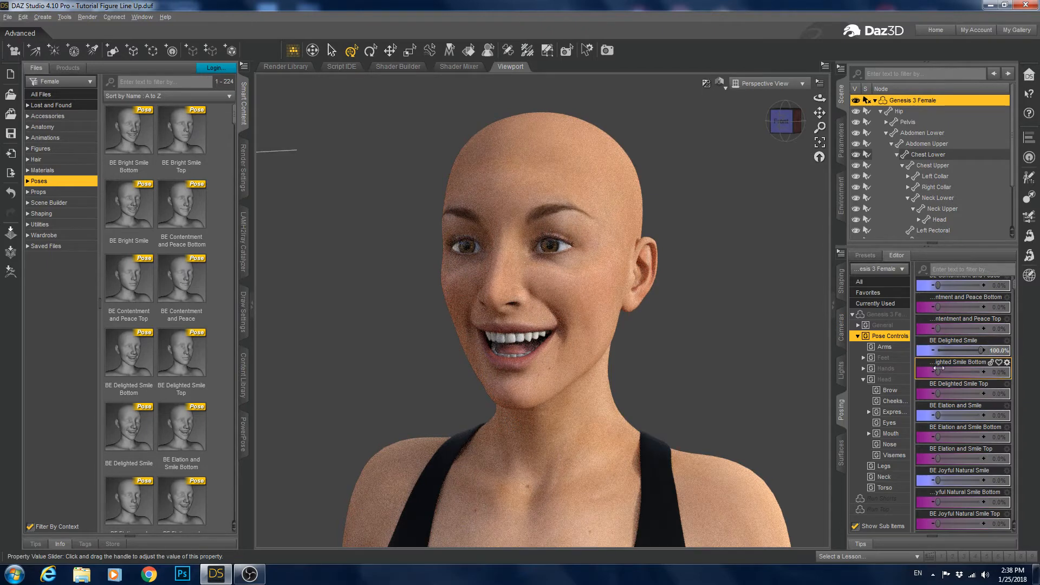
{"action": "left_click_drag", "start_coordinate": [936, 372], "coordinate": [959, 372]}
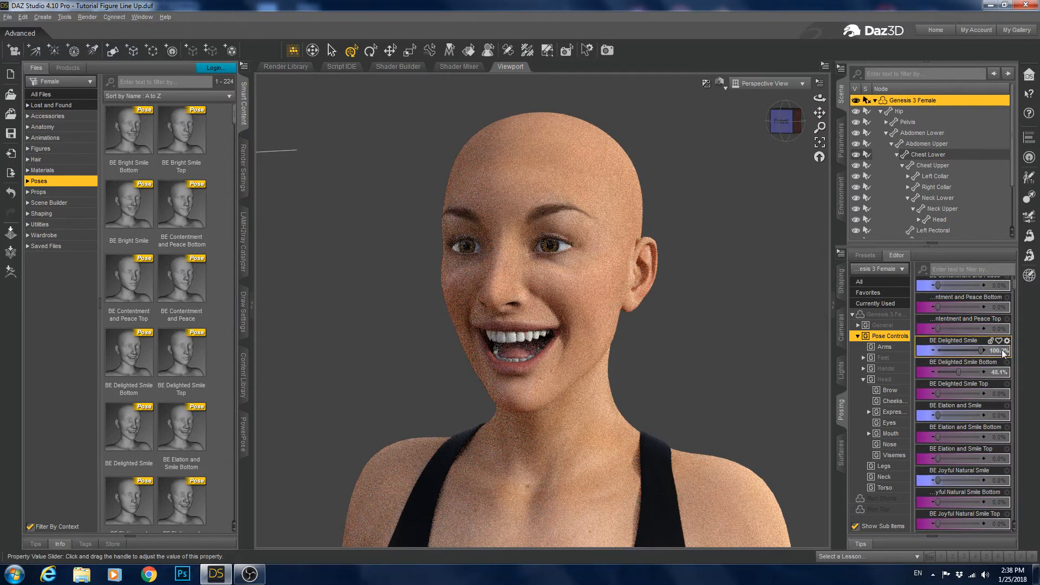
{"action": "mouse_move", "coordinate": [958, 376]}
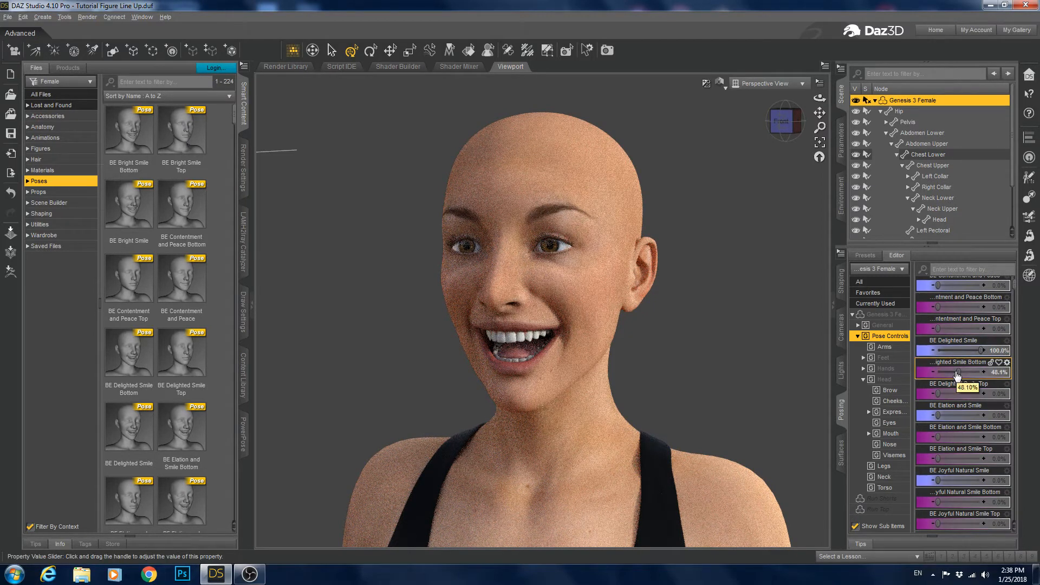
{"action": "left_click_drag", "start_coordinate": [956, 371], "coordinate": [963, 372]}
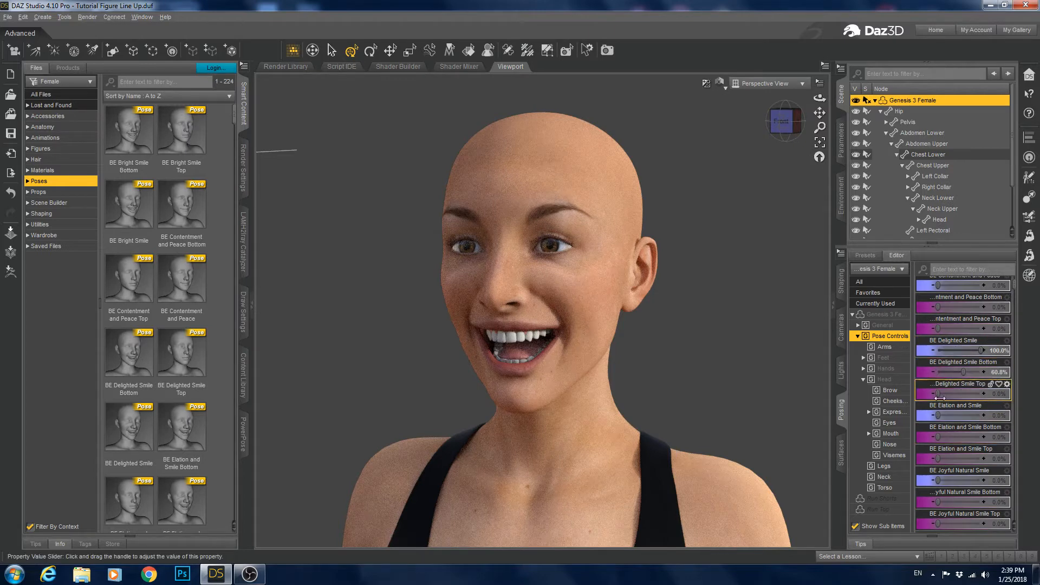
{"action": "left_click_drag", "start_coordinate": [938, 393], "coordinate": [958, 393]}
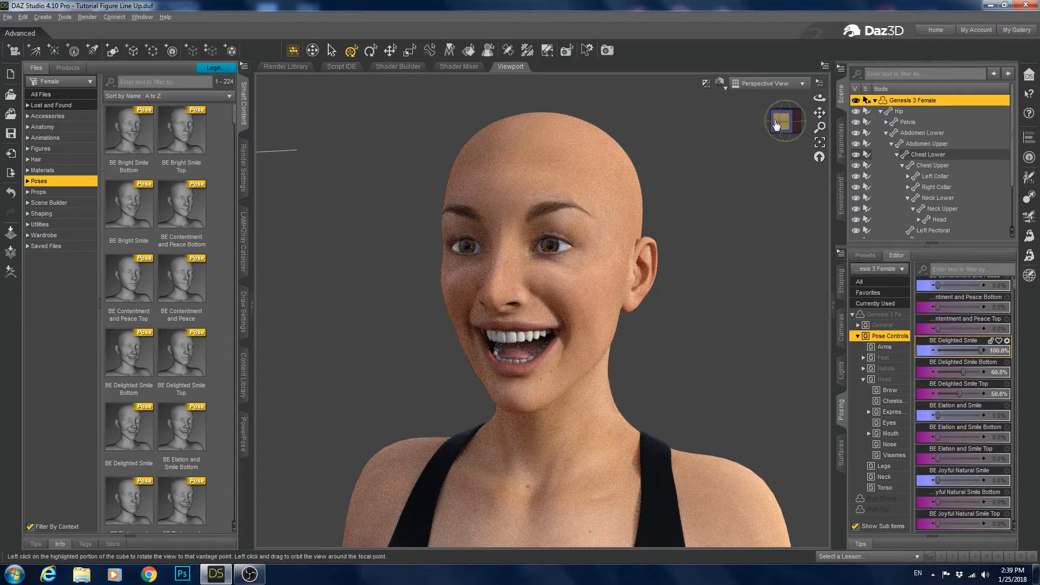
Inspect the exaggerated delighted smile on the face from the front and from both sides.
{"action": "mouse_move", "coordinate": [780, 123]}
{"action": "left_mouse_down"}
{"action": "mouse_move", "coordinate": [793, 123]}
{"action": "mouse_move", "coordinate": [781, 125]}
{"action": "left_mouse_up"}
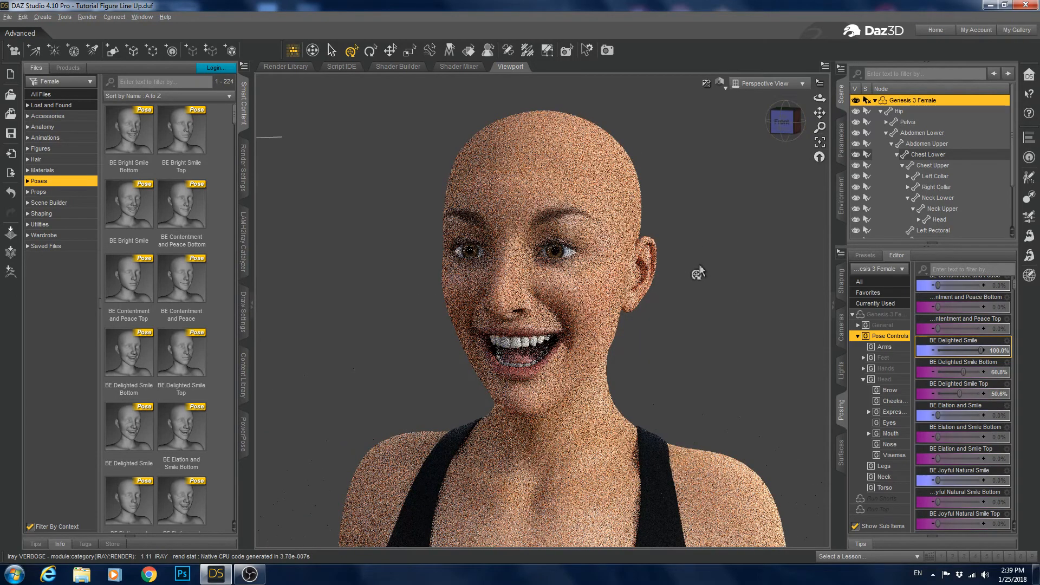
{"action": "left_click_drag", "start_coordinate": [780, 126], "coordinate": [793, 129]}
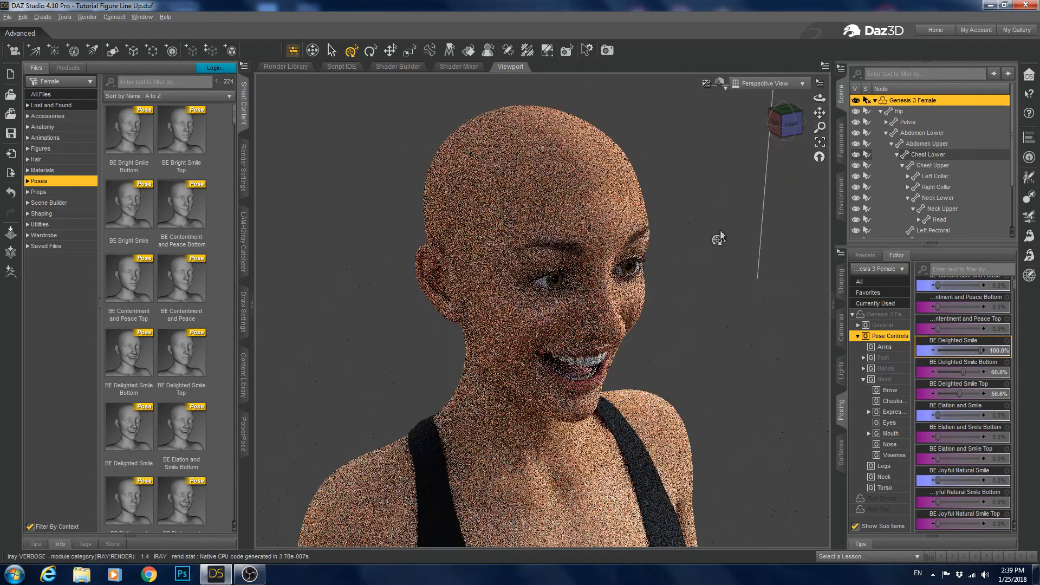
{"action": "left_click", "coordinate": [791, 129]}
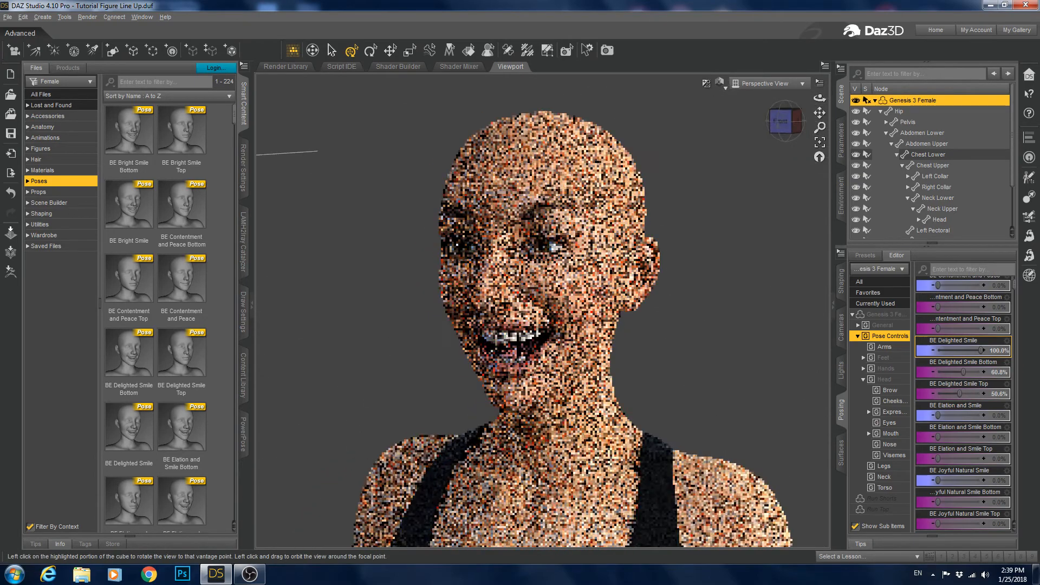
{"action": "left_click_drag", "start_coordinate": [790, 129], "coordinate": [800, 127]}
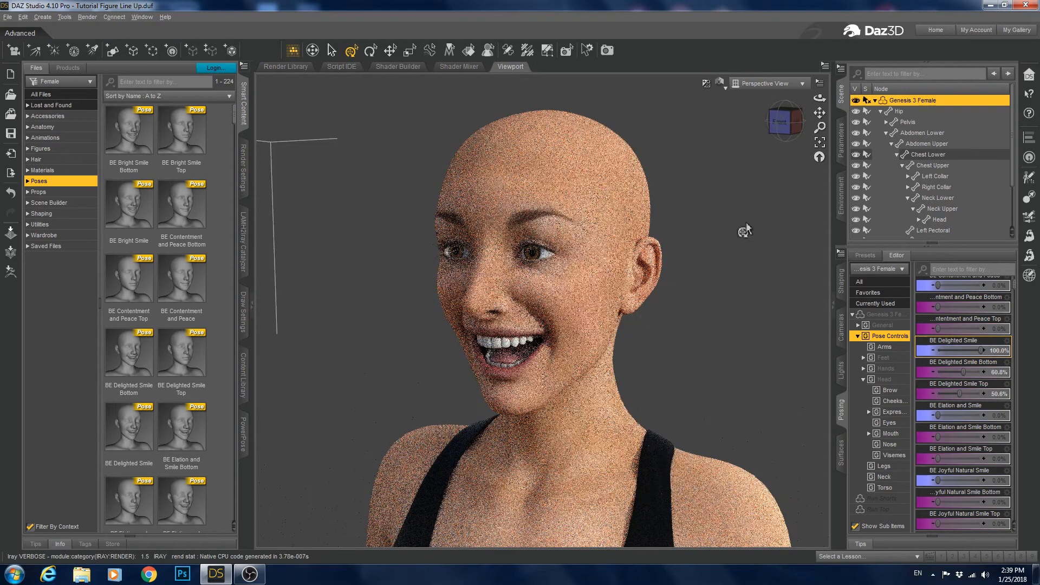
{"action": "left_click", "coordinate": [780, 122]}
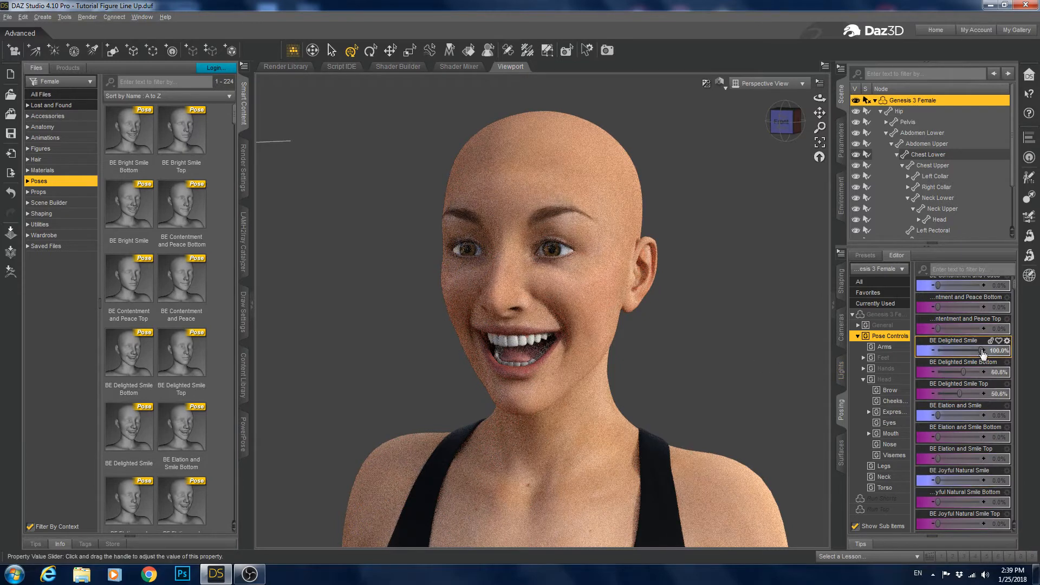
Reset BE Delighted Smile and its Bottom and Top controls to 0%.
{"action": "left_click_drag", "start_coordinate": [980, 350], "coordinate": [935, 350]}
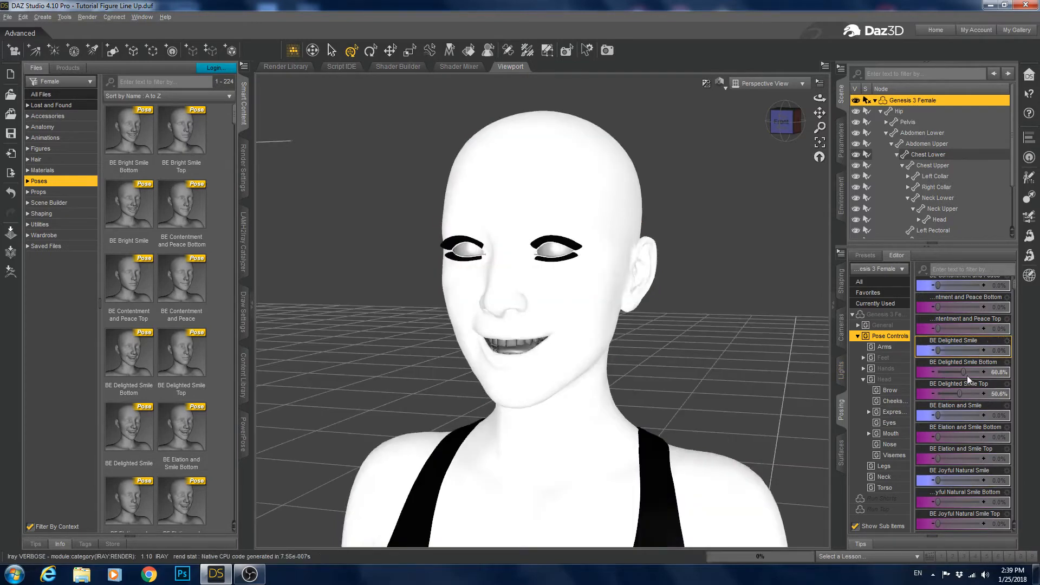
{"action": "left_click_drag", "start_coordinate": [962, 371], "coordinate": [922, 371]}
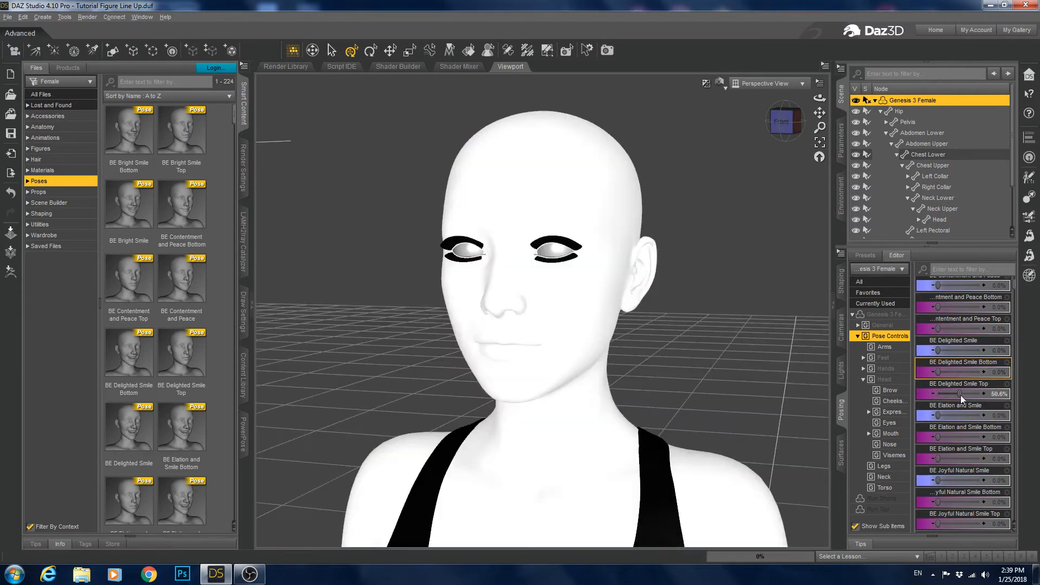
{"action": "left_click_drag", "start_coordinate": [959, 394], "coordinate": [920, 394]}
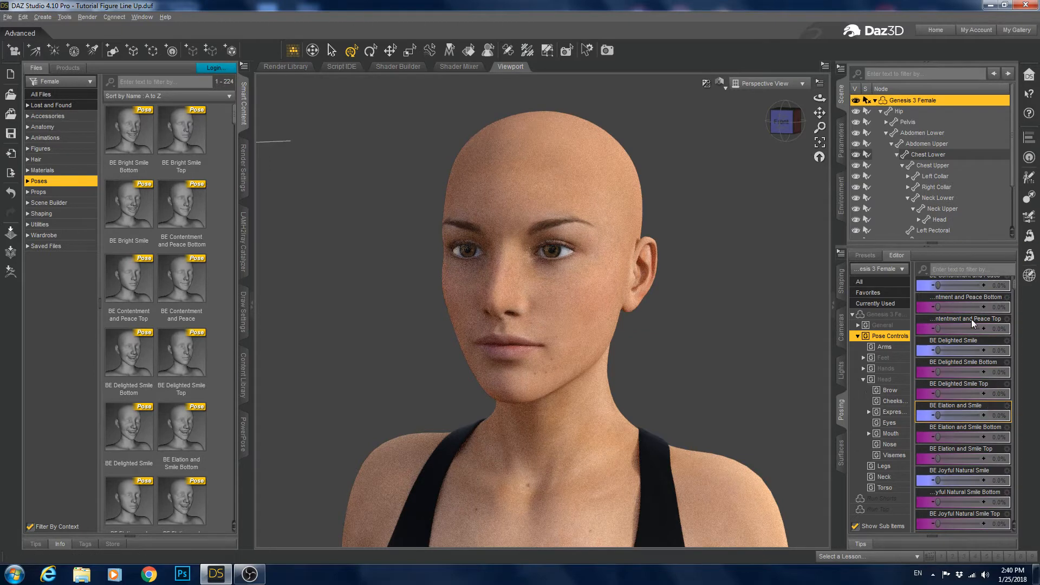
Mix two full-face expressions by setting BE Joyful Natural Smile to 70.9% and BE Joyful Surprise to 40.5%.
{"action": "scroll", "coordinate": [970, 320], "scroll_direction": "up", "scroll_amount": 1}
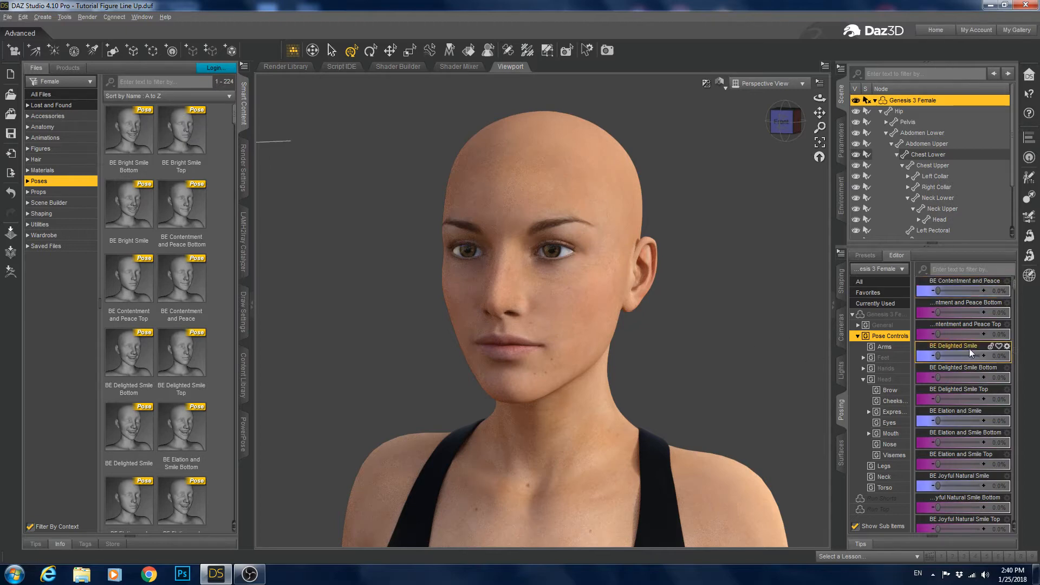
{"action": "scroll", "coordinate": [964, 347], "scroll_direction": "down", "scroll_amount": 3}
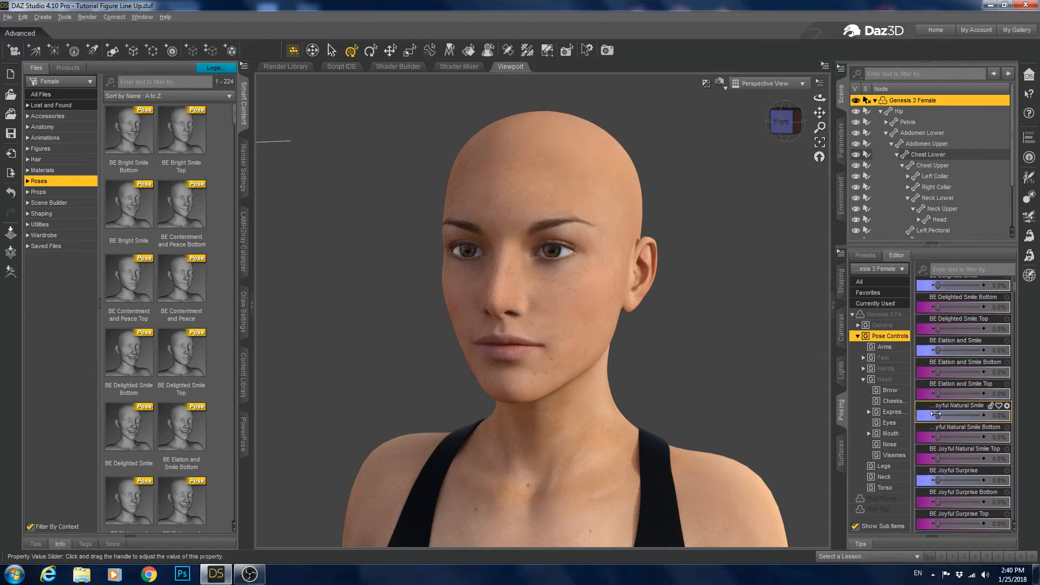
{"action": "left_click_drag", "start_coordinate": [935, 414], "coordinate": [968, 416]}
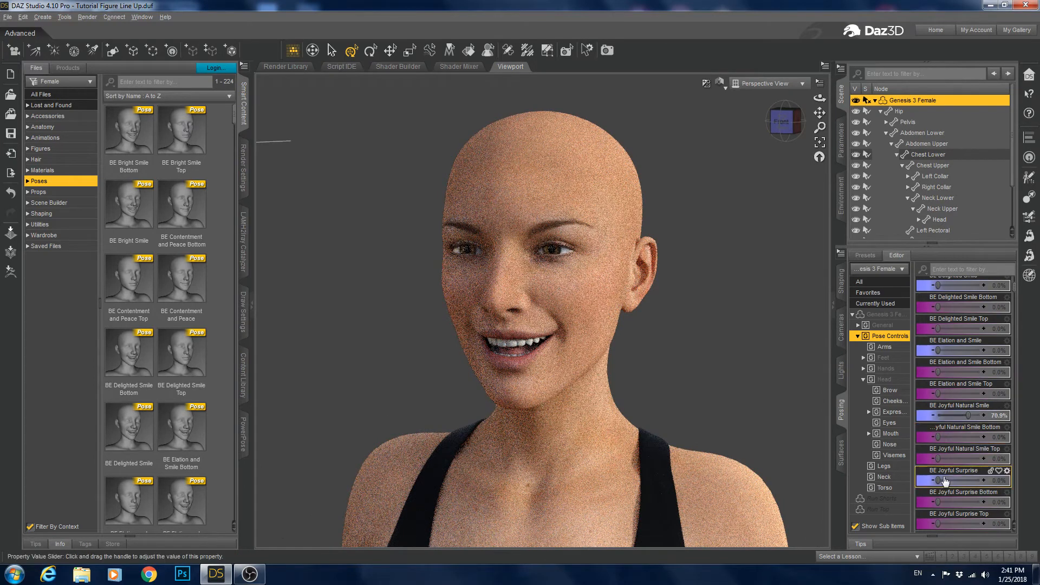
{"action": "left_click_drag", "start_coordinate": [938, 479], "coordinate": [955, 479]}
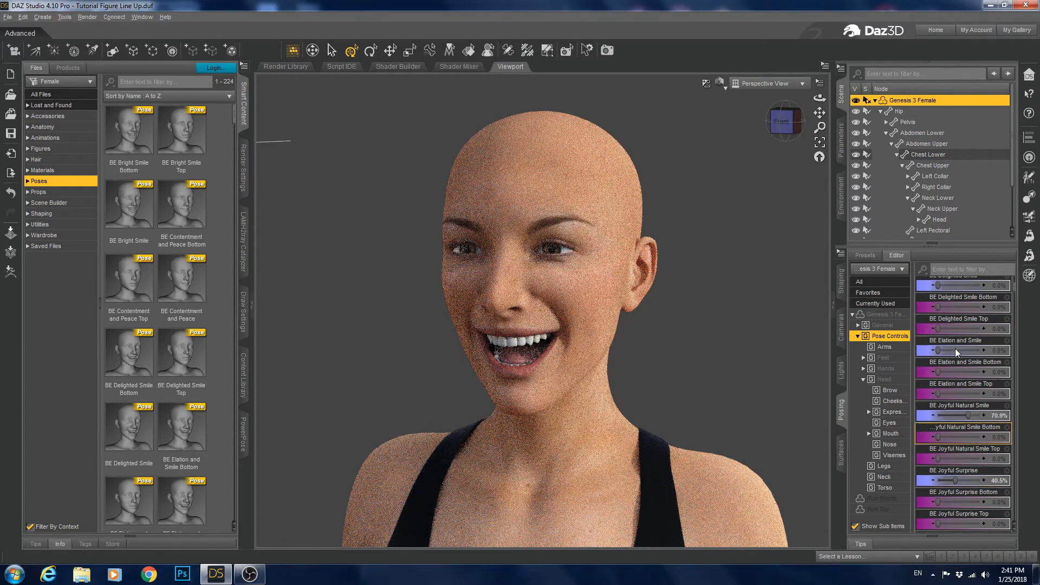
Add BE Bright Smile Bottom at 27.8% to the mix and raise the AA control among the head's Visemes.
{"action": "scroll", "coordinate": [955, 346], "scroll_direction": "up", "scroll_amount": 3}
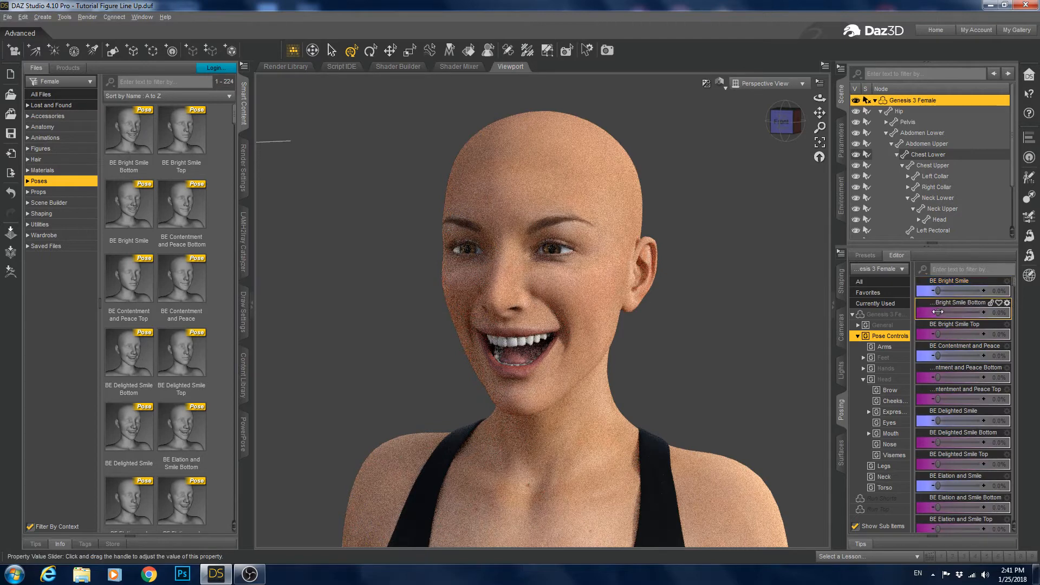
{"action": "left_click_drag", "start_coordinate": [937, 312], "coordinate": [940, 312]}
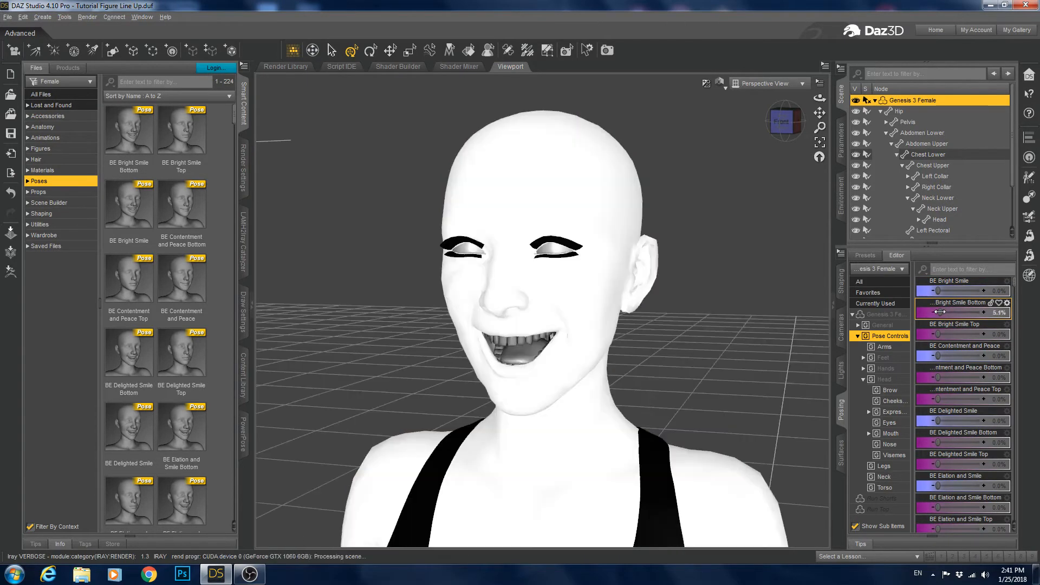
{"action": "left_click_drag", "start_coordinate": [939, 312], "coordinate": [949, 312]}
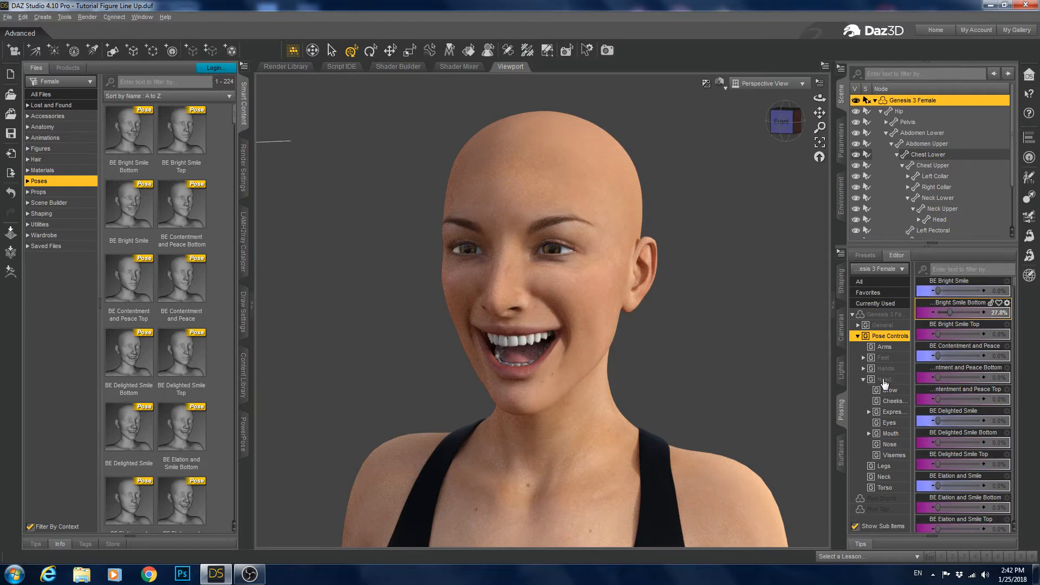
{"action": "left_click", "coordinate": [895, 457]}
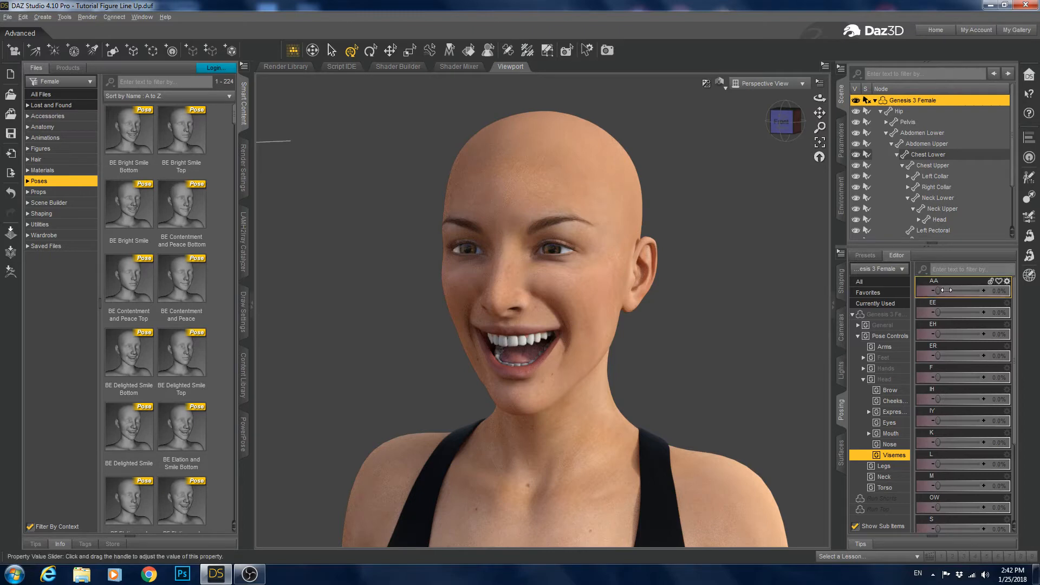
{"action": "left_click_drag", "start_coordinate": [946, 290], "coordinate": [992, 290]}
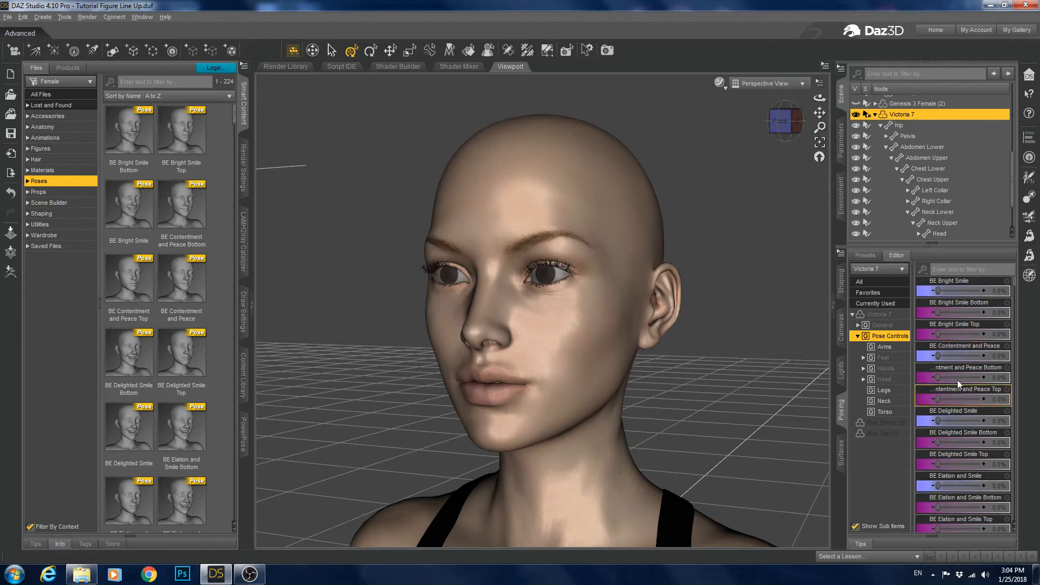
Set BE Bright Smile to 100% on Victoria 7 and inspect the expression from the side and front.
{"action": "left_click_drag", "start_coordinate": [945, 291], "coordinate": [984, 290]}
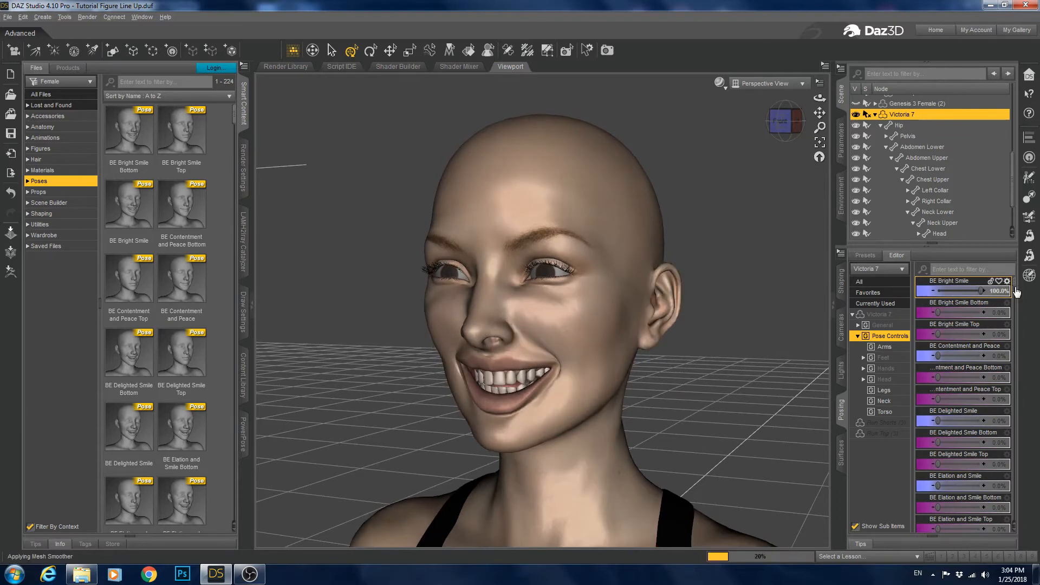
{"action": "left_click", "coordinate": [793, 124]}
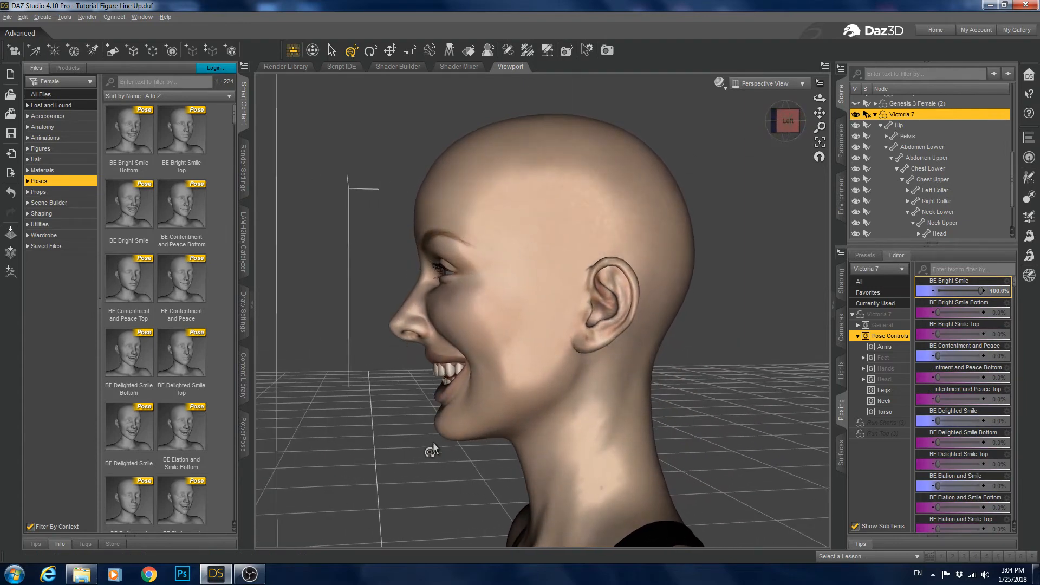
{"action": "left_click", "coordinate": [778, 131]}
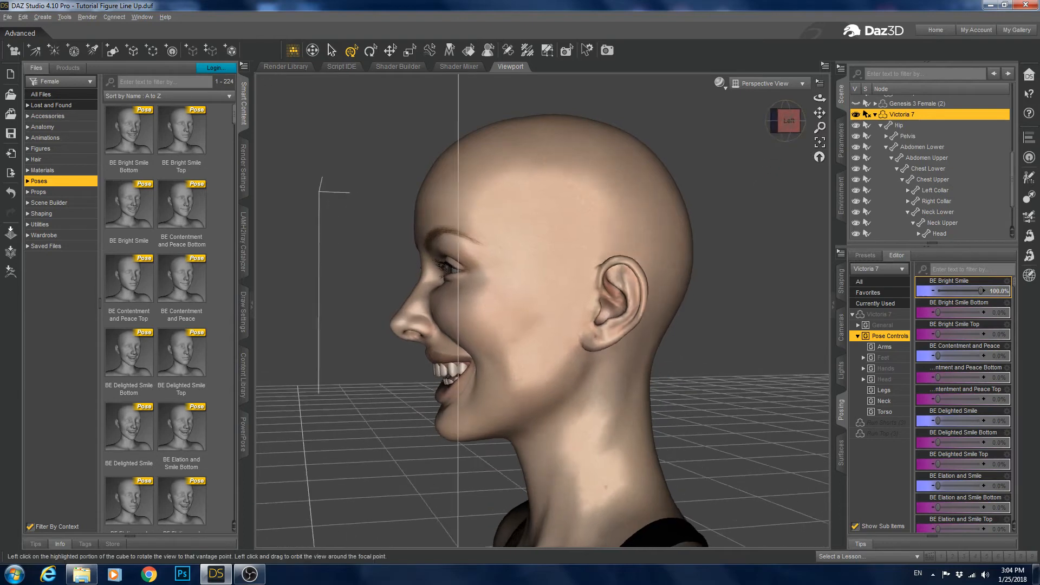
{"action": "left_click", "coordinate": [781, 122]}
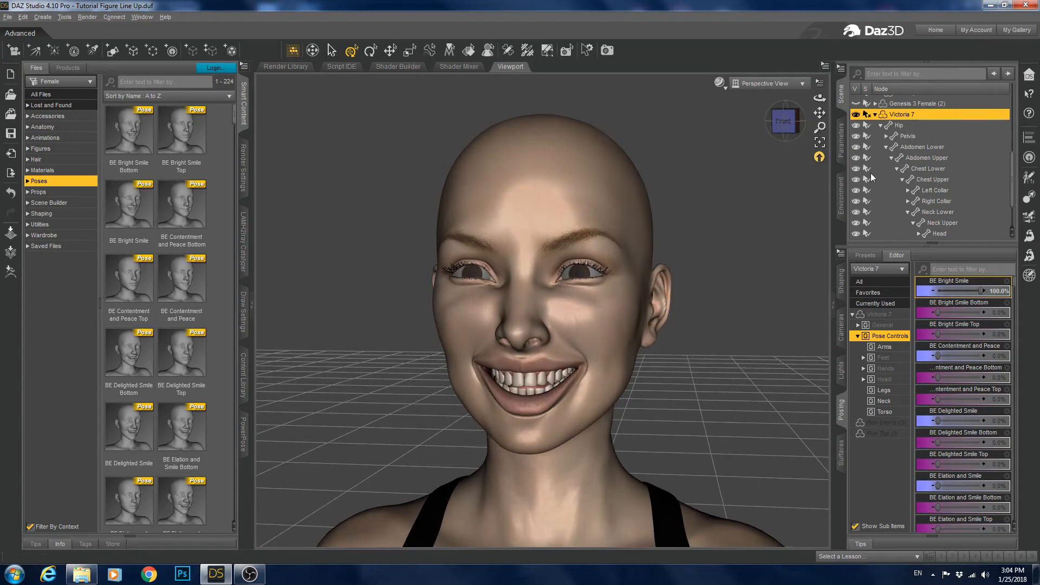
{"action": "left_click", "coordinate": [771, 125]}
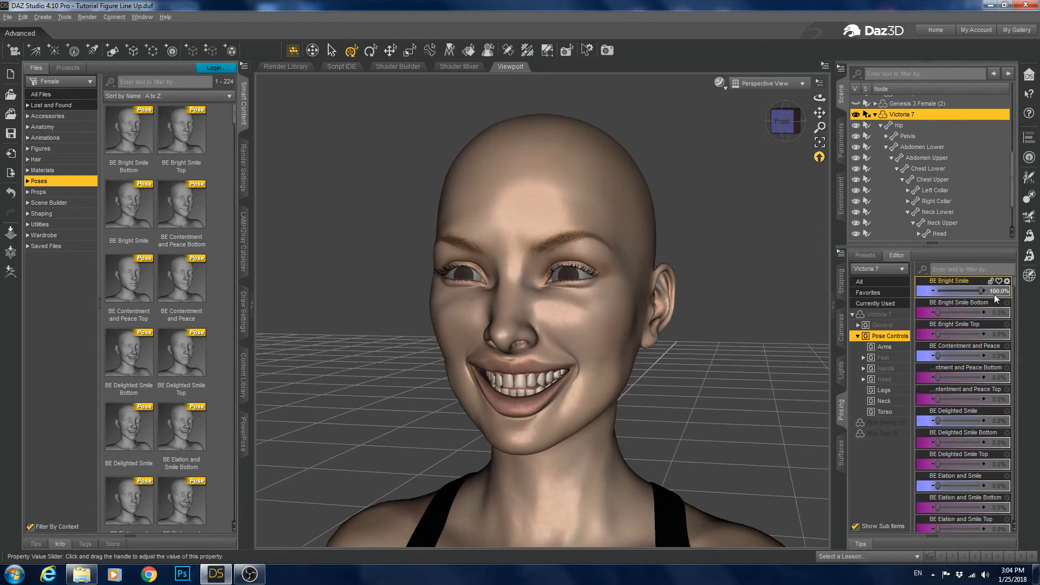
Reduce Victoria 7's BE Bright Smile to 58.2% and set BE Warm Natural Smile Bottom to 25.3%.
{"action": "left_click_drag", "start_coordinate": [981, 290], "coordinate": [962, 291]}
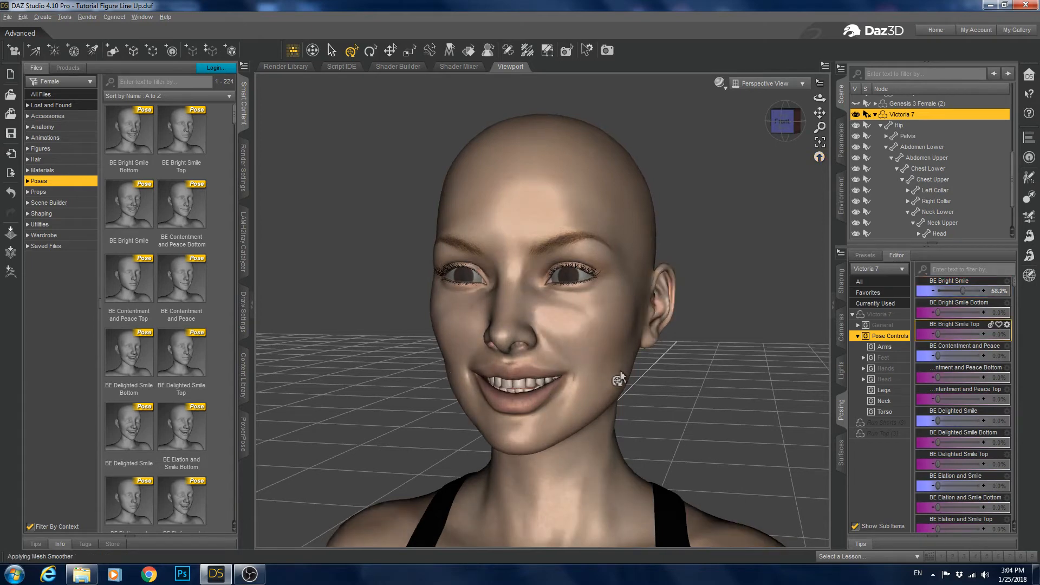
{"action": "scroll", "coordinate": [953, 431], "scroll_direction": "down", "scroll_amount": 10}
{"action": "scroll", "coordinate": [952, 429], "scroll_direction": "down", "scroll_amount": 5}
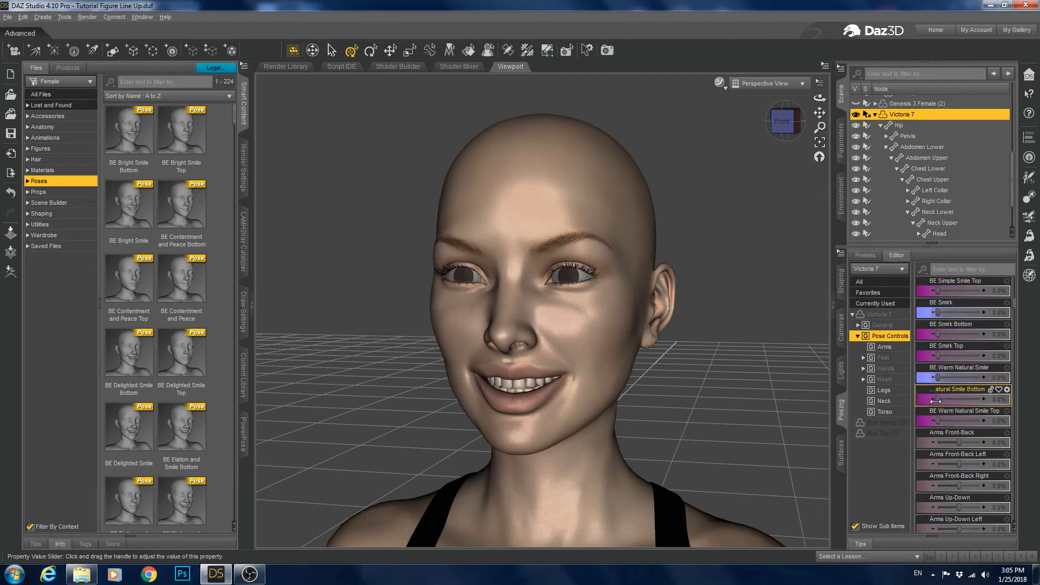
{"action": "left_click_drag", "start_coordinate": [937, 399], "coordinate": [943, 399]}
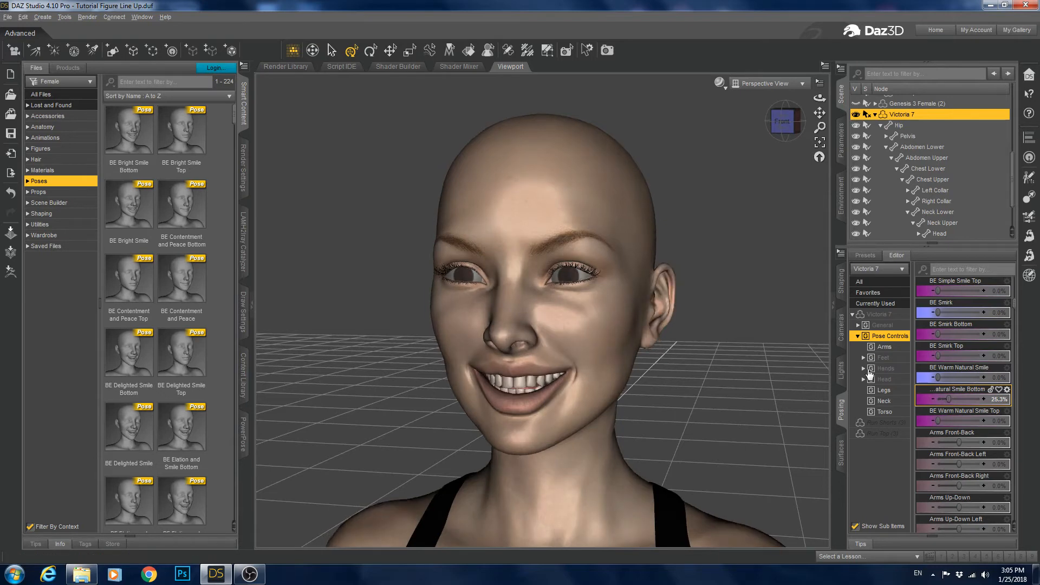
Switch the viewport shading to NVIDIA Iray and view Victoria 7's smile from the other side of the face.
{"action": "left_click", "coordinate": [719, 83]}
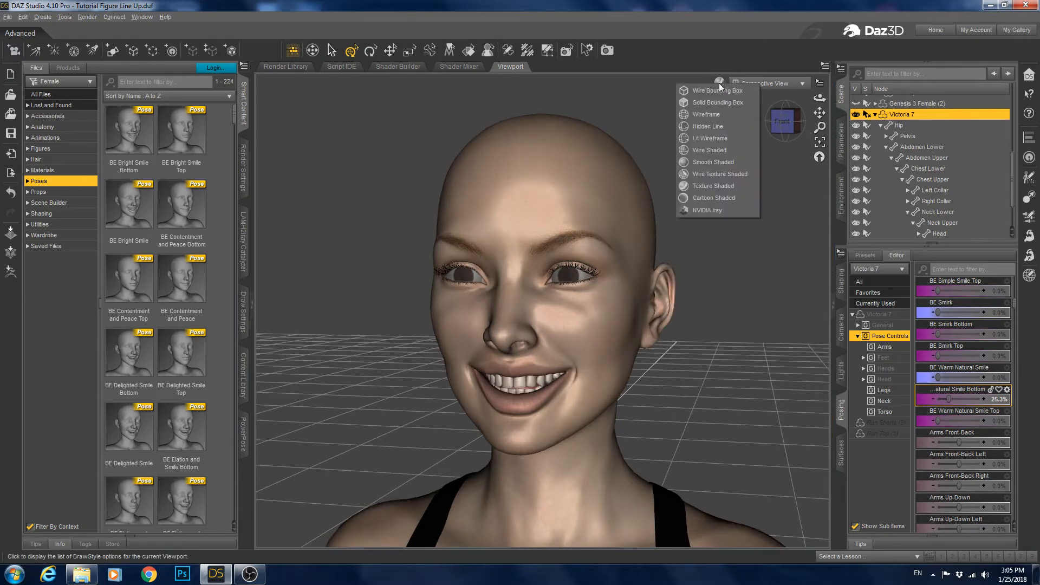
{"action": "left_click", "coordinate": [704, 209]}
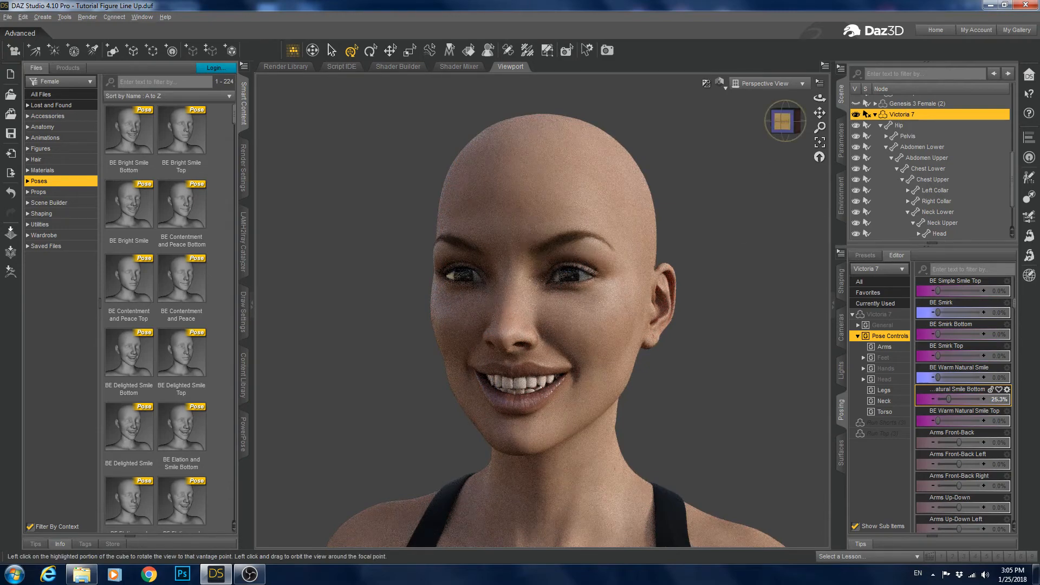
{"action": "left_click", "coordinate": [783, 122]}
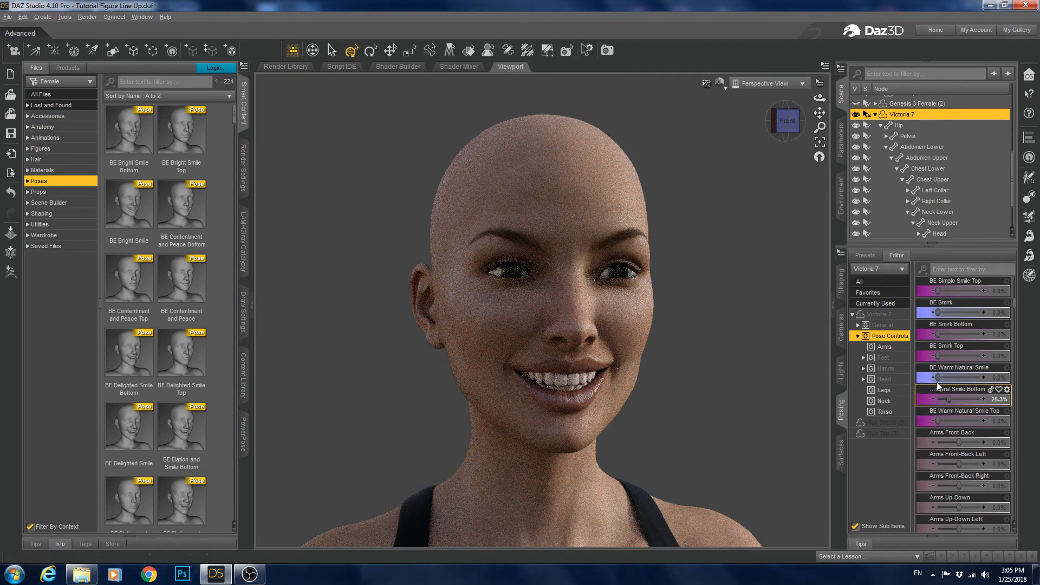
Reset BE Warm Natural Smile Bottom and BE Bright Smile to 0% on Victoria 7.
{"action": "left_click_drag", "start_coordinate": [949, 399], "coordinate": [932, 399]}
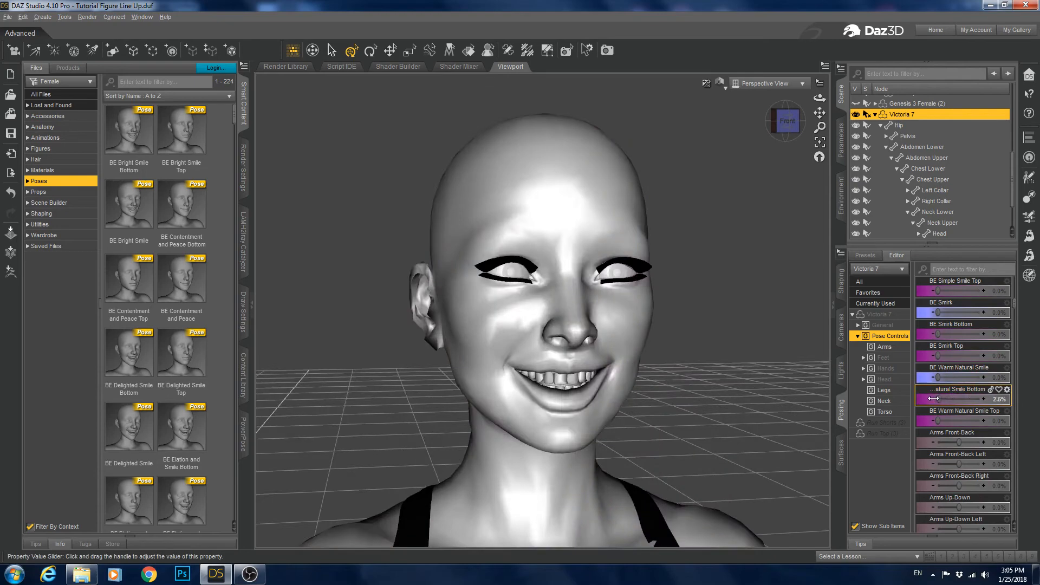
{"action": "scroll", "coordinate": [968, 368], "scroll_direction": "up", "scroll_amount": 2}
{"action": "scroll", "coordinate": [966, 365], "scroll_direction": "up", "scroll_amount": 10}
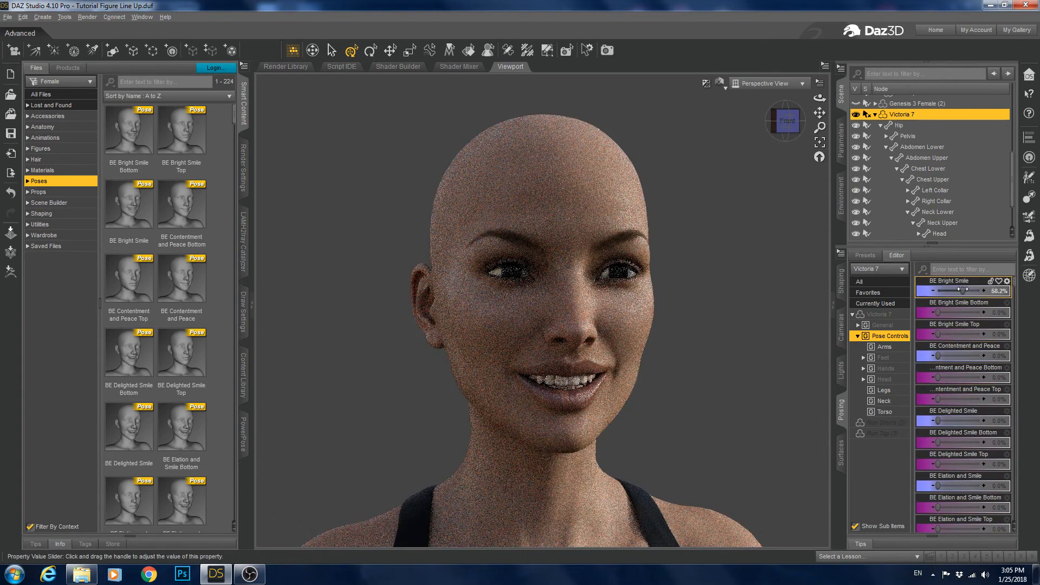
{"action": "left_click_drag", "start_coordinate": [962, 291], "coordinate": [926, 292]}
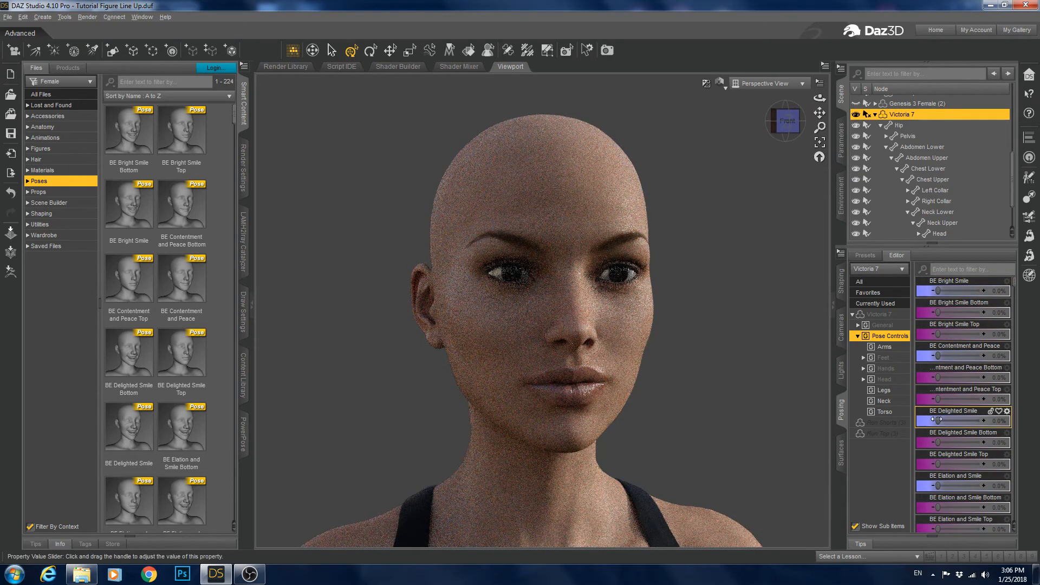
Set Victoria 7's BE Delighted Smile to 100% and BE Bright Smile Bottom to 28.9%, viewing the mix from the other side.
{"action": "left_click_drag", "start_coordinate": [936, 419], "coordinate": [988, 422]}
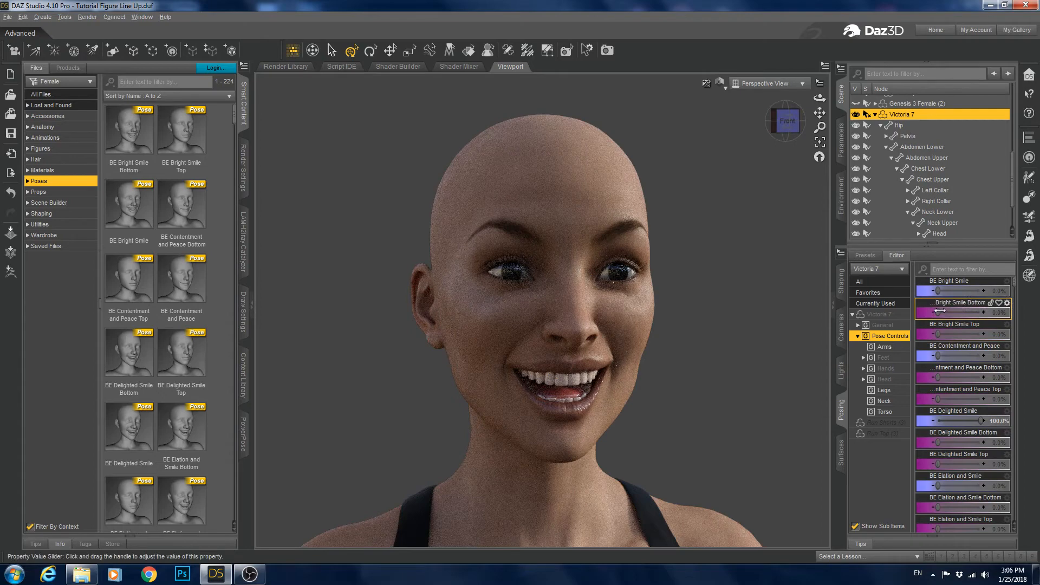
{"action": "left_click_drag", "start_coordinate": [943, 314], "coordinate": [952, 312]}
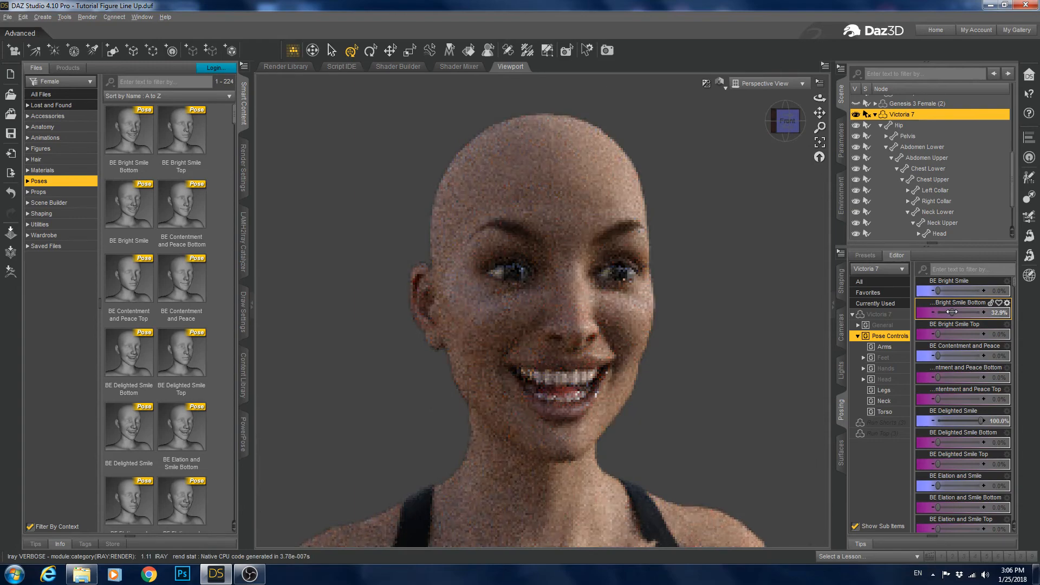
{"action": "left_click", "coordinate": [952, 312]}
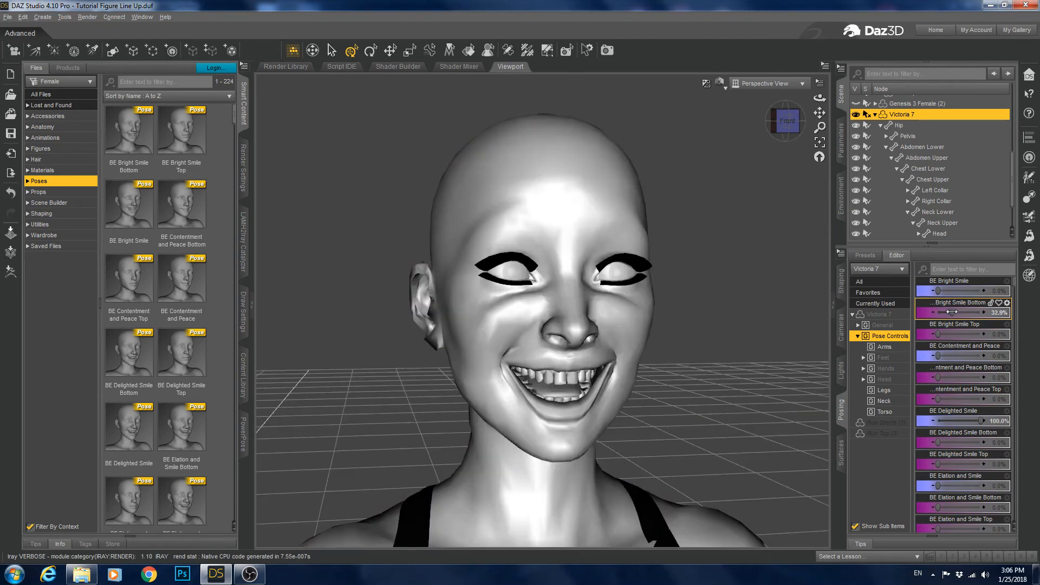
{"action": "left_click", "coordinate": [933, 312]}
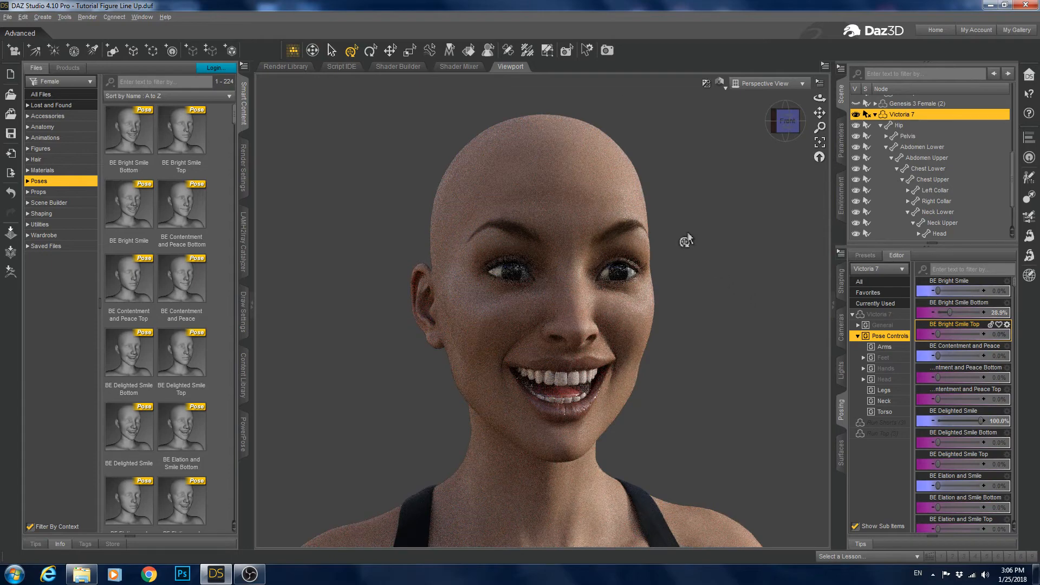
{"action": "left_click", "coordinate": [789, 125]}
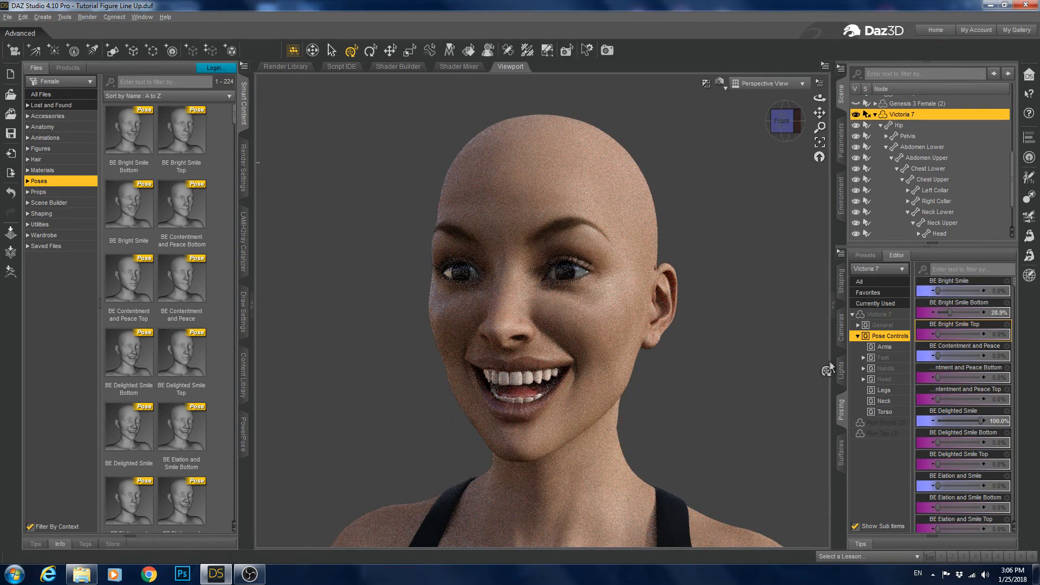
Raise the AA control among Victoria 7's head Visemes to 100%.
{"action": "left_click", "coordinate": [883, 380]}
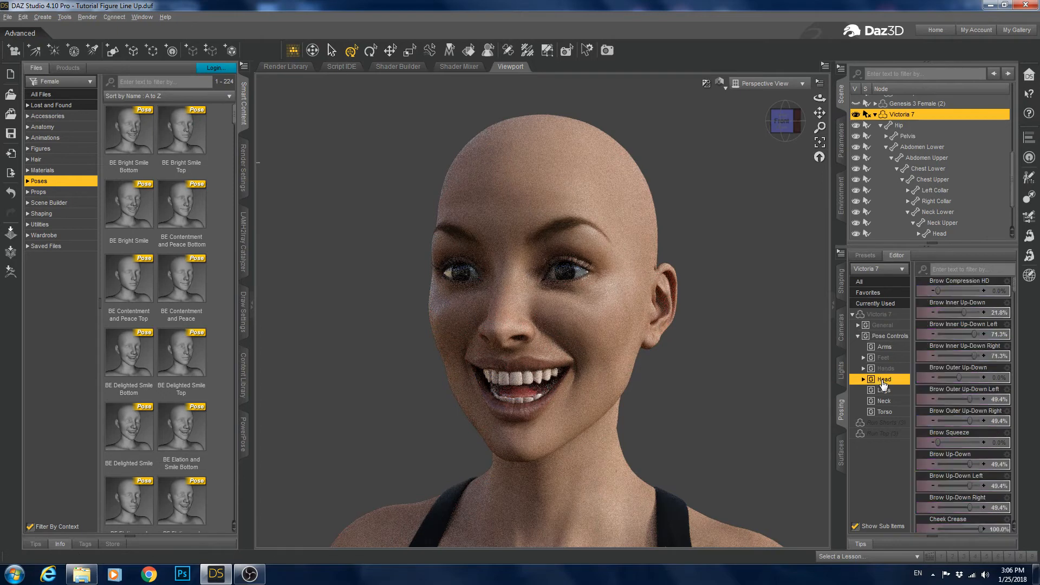
{"action": "left_click", "coordinate": [862, 379]}
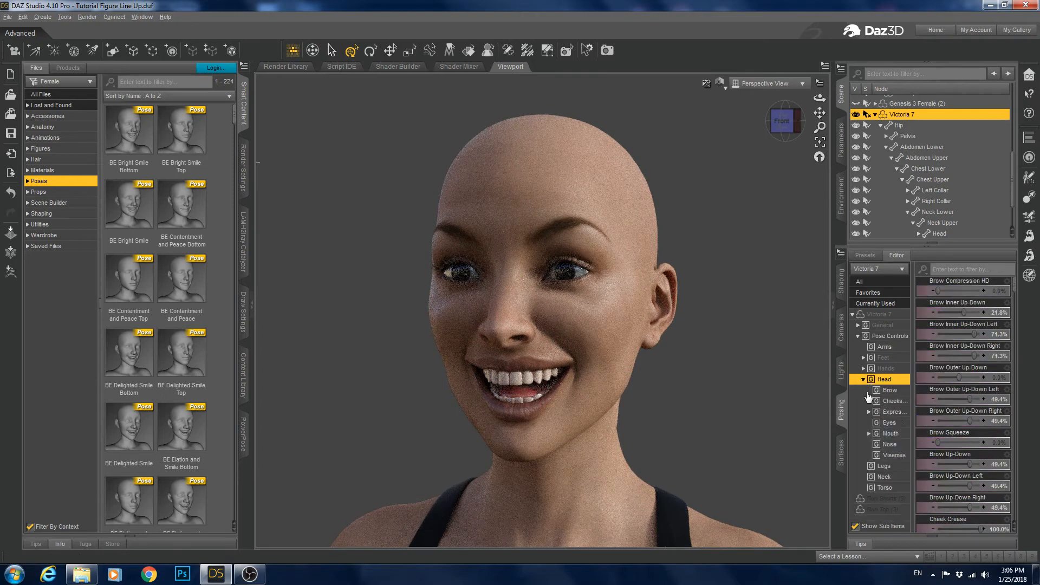
{"action": "left_click", "coordinate": [894, 455]}
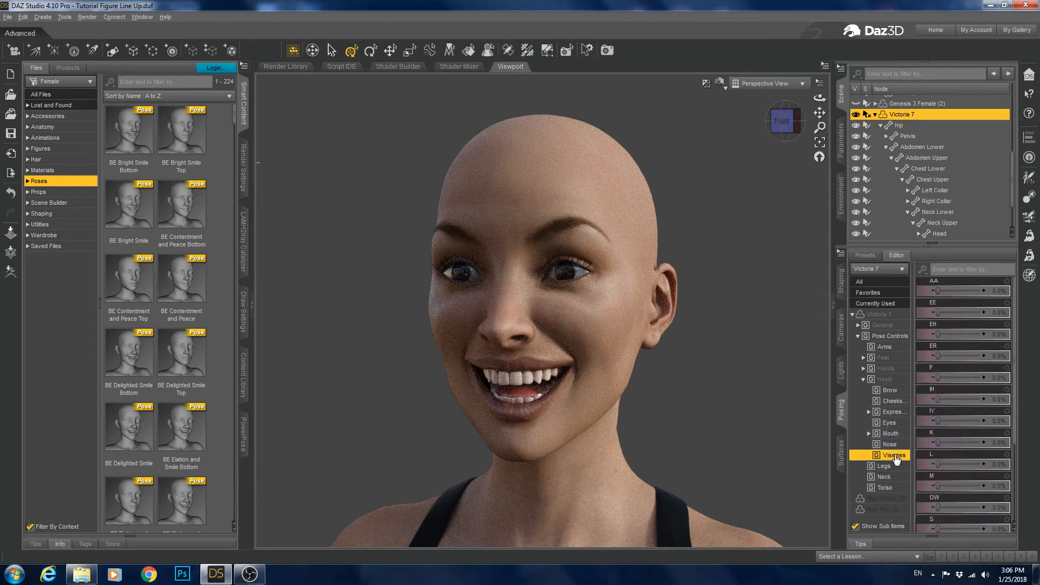
{"action": "left_click", "coordinate": [938, 289]}
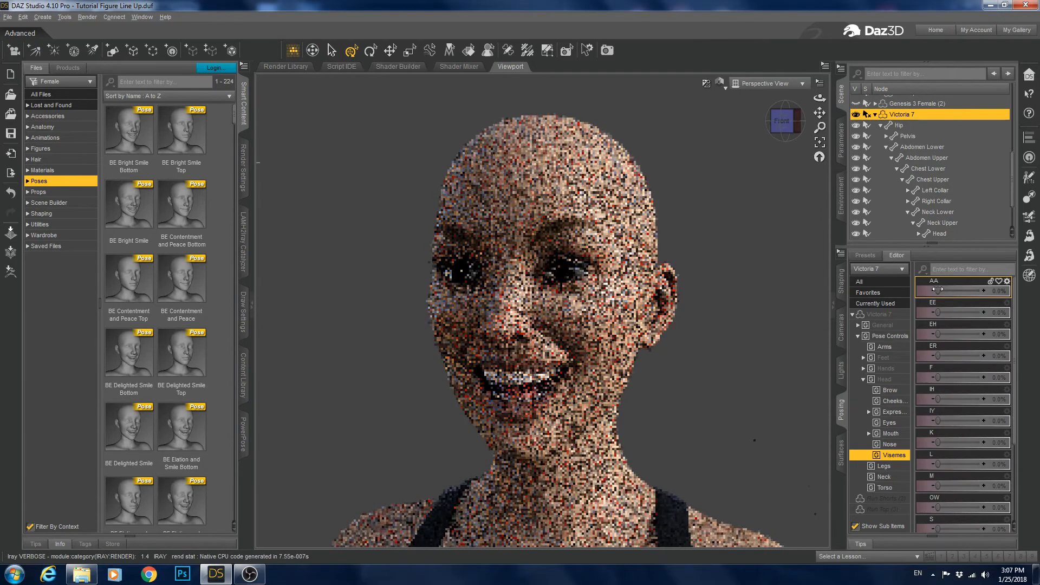
{"action": "left_click_drag", "start_coordinate": [941, 289], "coordinate": [984, 288]}
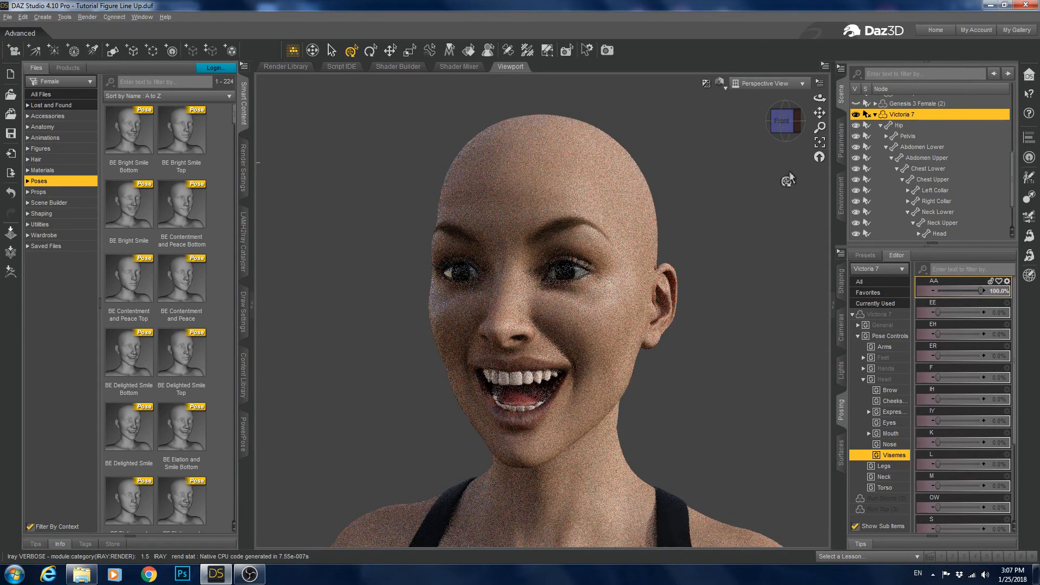
{"action": "left_click_drag", "start_coordinate": [779, 122], "coordinate": [771, 224]}
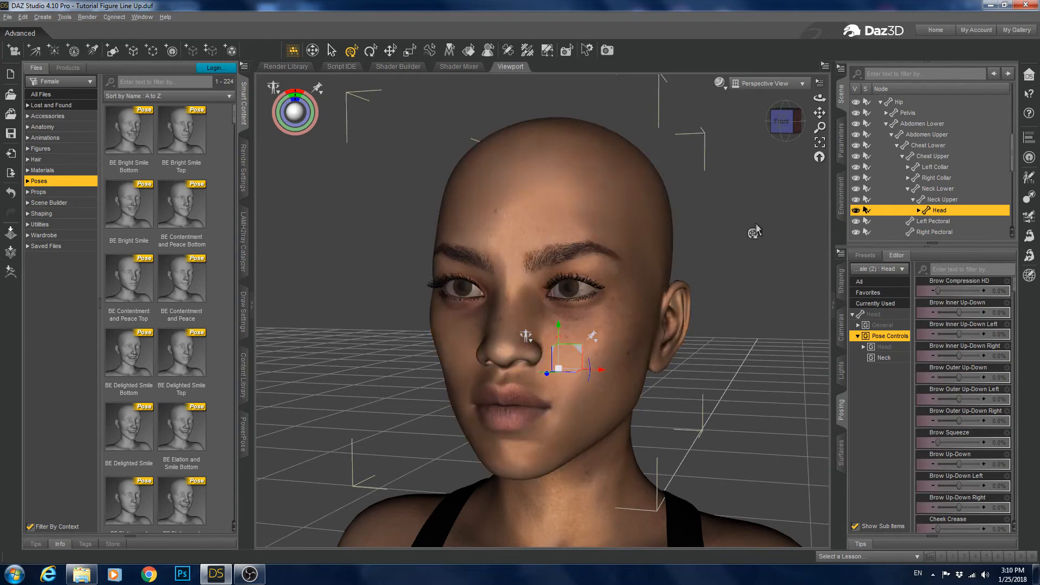
Set BE Joyful Natural Smile to 100% on Genesis 3 Female (2).
{"action": "left_click", "coordinate": [780, 121]}
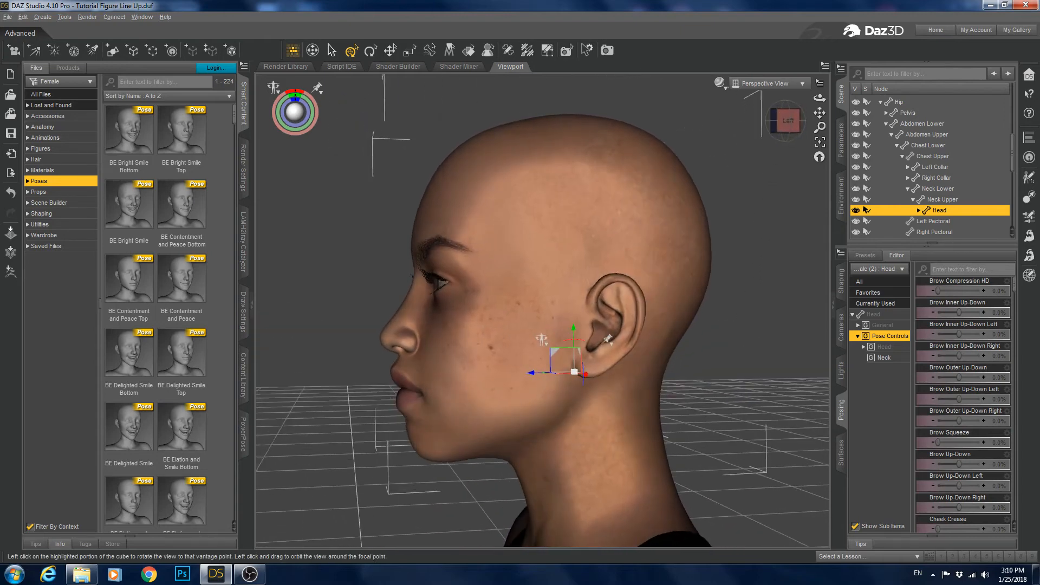
{"action": "left_click", "coordinate": [777, 130]}
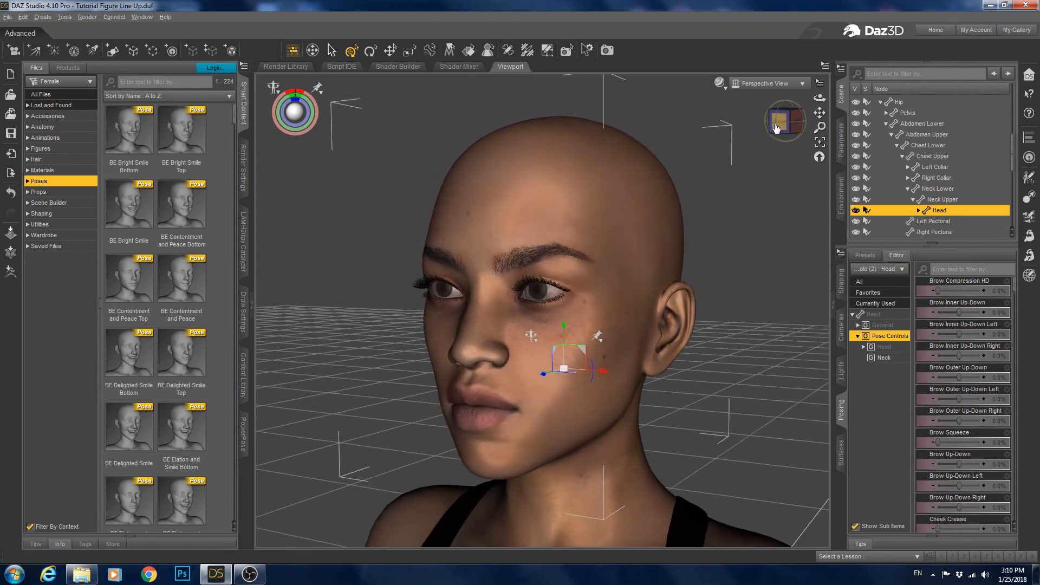
{"action": "left_click_drag", "start_coordinate": [774, 128], "coordinate": [807, 129]}
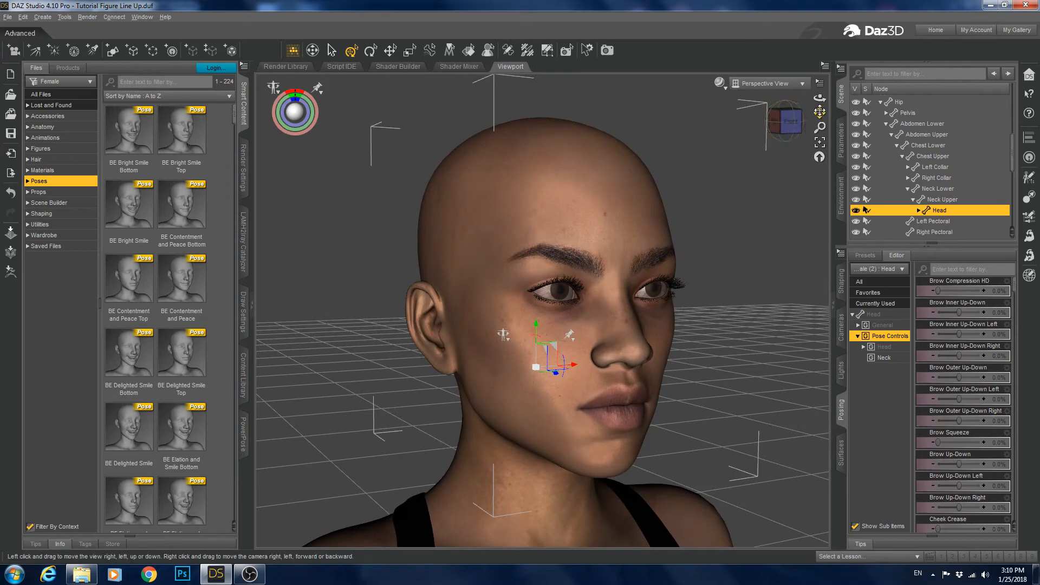
{"action": "left_click_drag", "start_coordinate": [819, 112], "coordinate": [824, 107]}
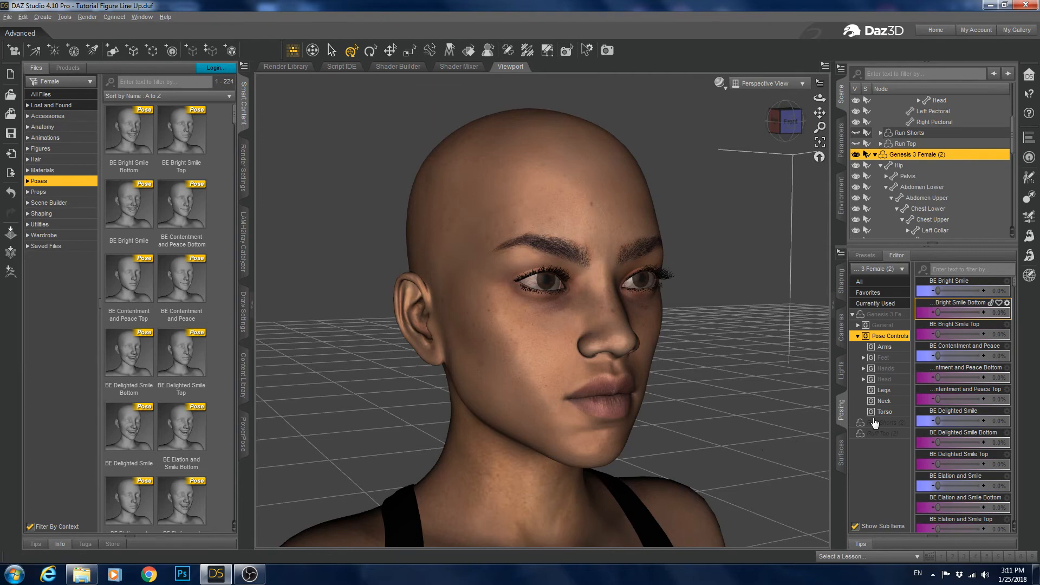
{"action": "scroll", "coordinate": [957, 415], "scroll_direction": "down", "scroll_amount": 1}
{"action": "scroll", "coordinate": [957, 414], "scroll_direction": "down", "scroll_amount": 5}
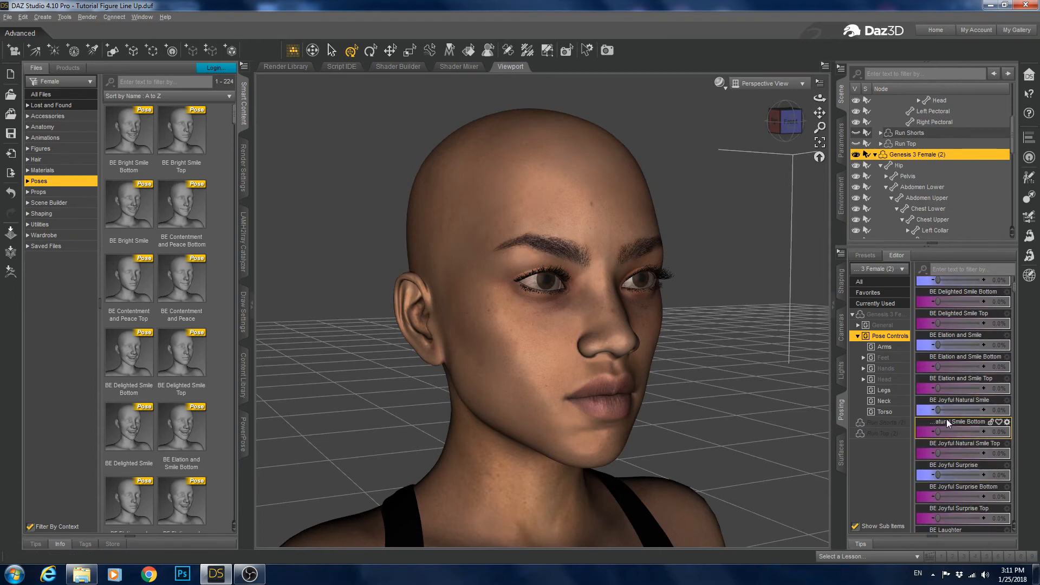
{"action": "mouse_move", "coordinate": [936, 409]}
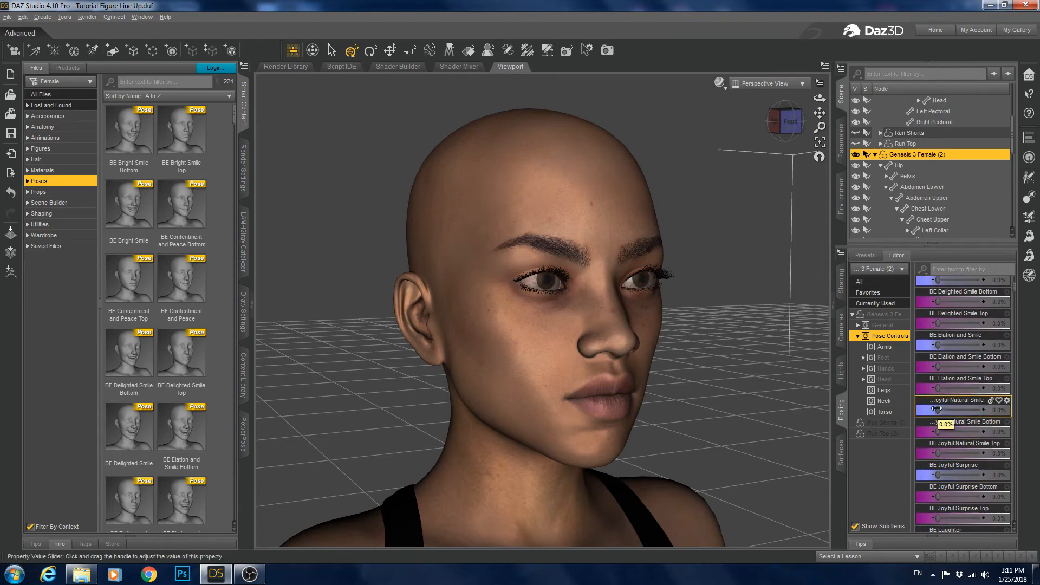
{"action": "left_click_drag", "start_coordinate": [936, 408], "coordinate": [1004, 409]}
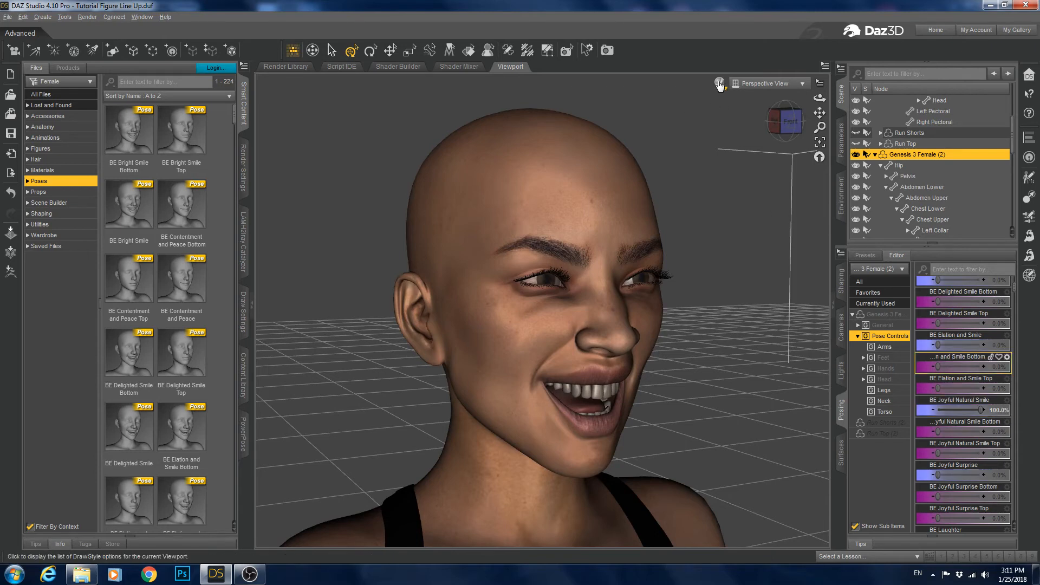
Switch the viewport shading to NVIDIA Iray and set BE Joyful Natural Smile Bottom to 58.2% on Genesis 3 Female (2).
{"action": "left_click", "coordinate": [718, 82]}
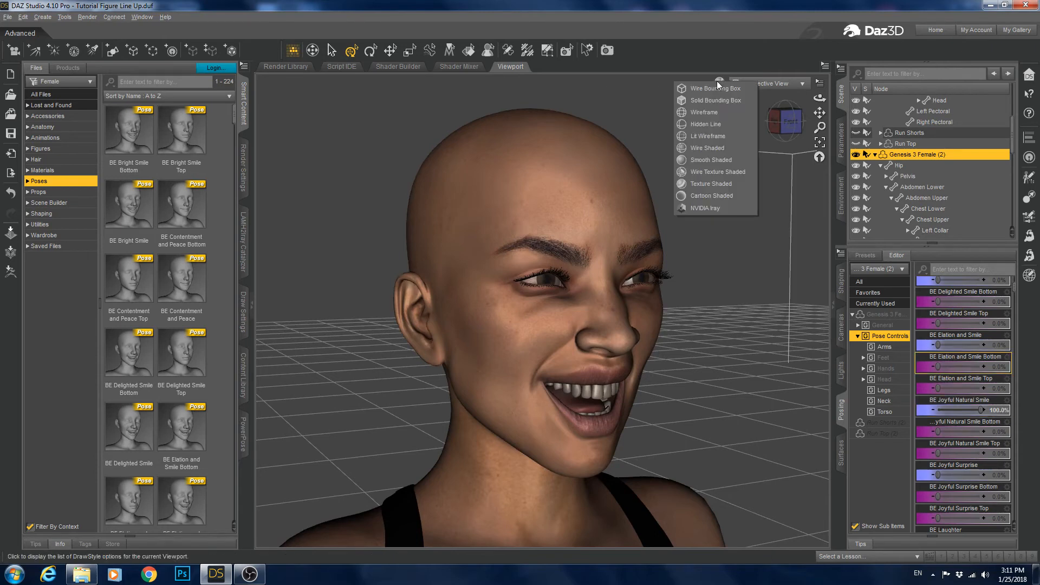
{"action": "left_click", "coordinate": [710, 206]}
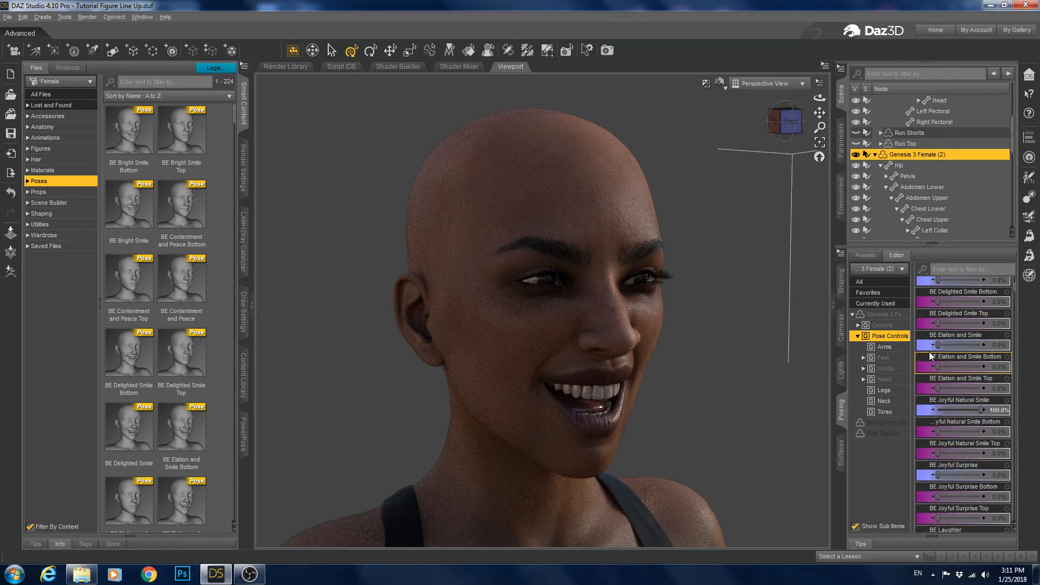
{"action": "left_click_drag", "start_coordinate": [937, 431], "coordinate": [962, 433]}
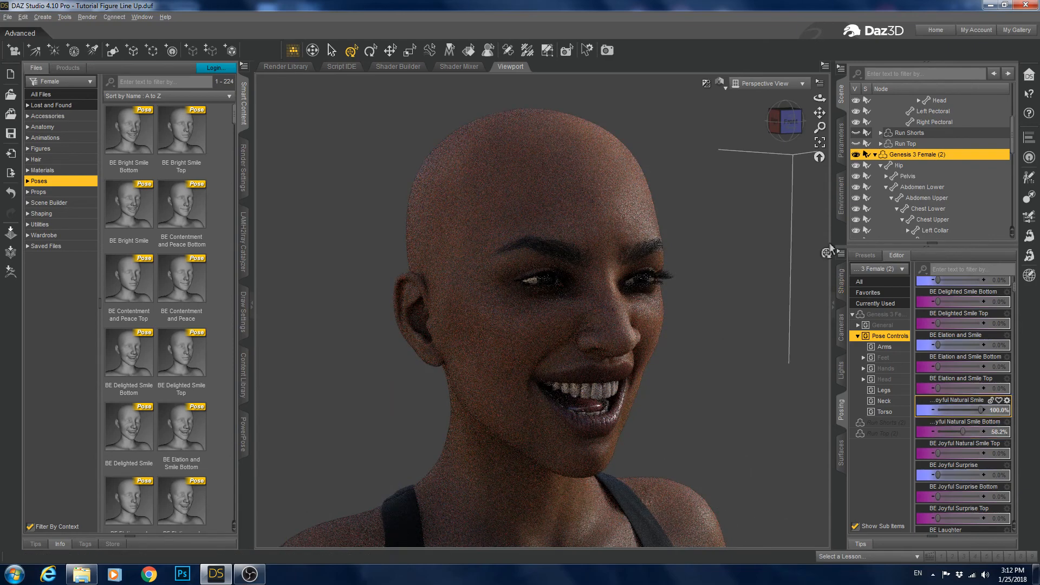
{"action": "left_click", "coordinate": [789, 123]}
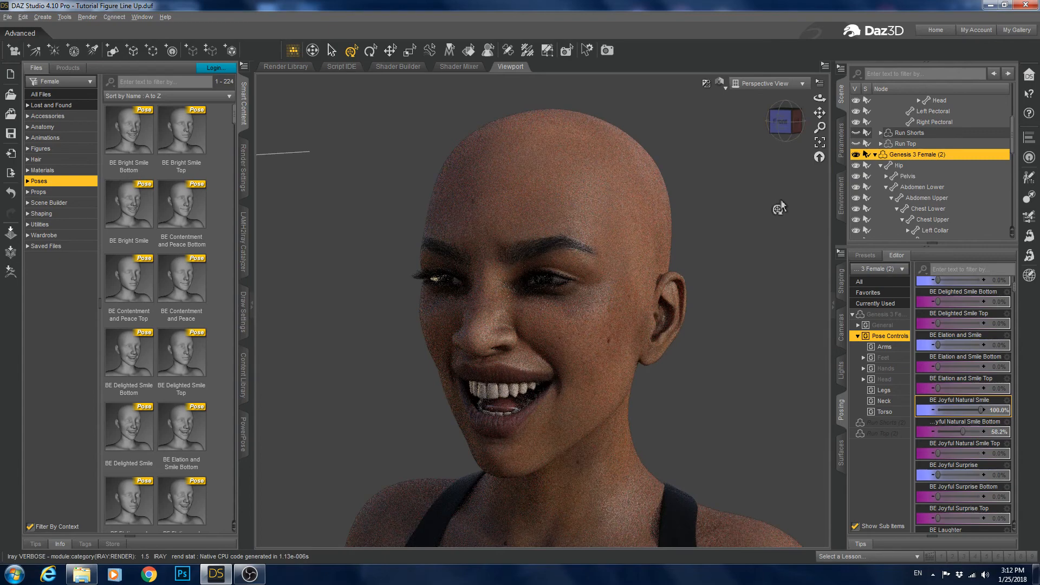
{"action": "left_click", "coordinate": [780, 122]}
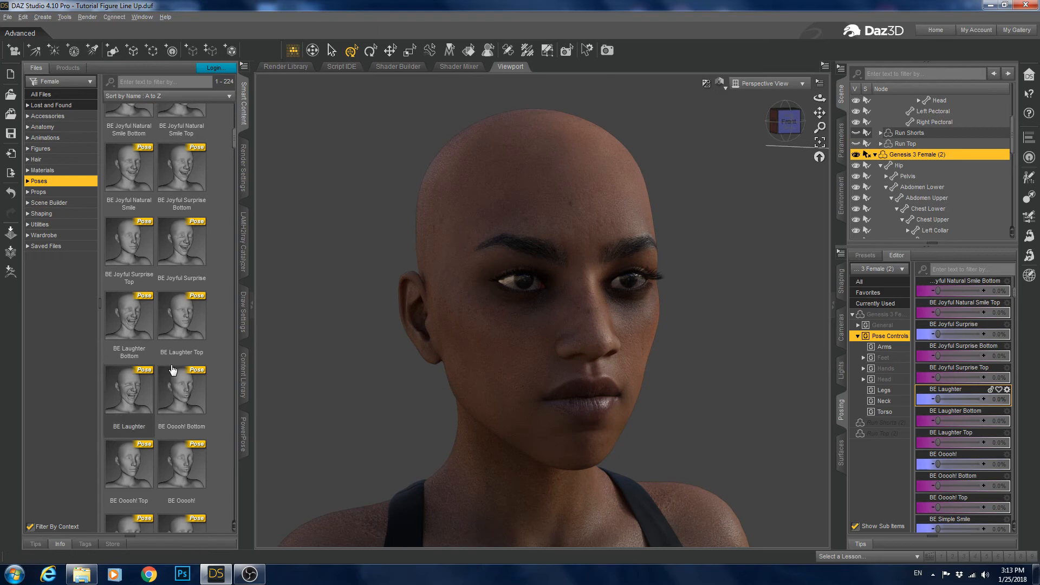
Apply the BE Laughter pose preset to Genesis 3 Female (2) and clear it with the BE Restore Face preset.
{"action": "double_click", "coordinate": [119, 397]}
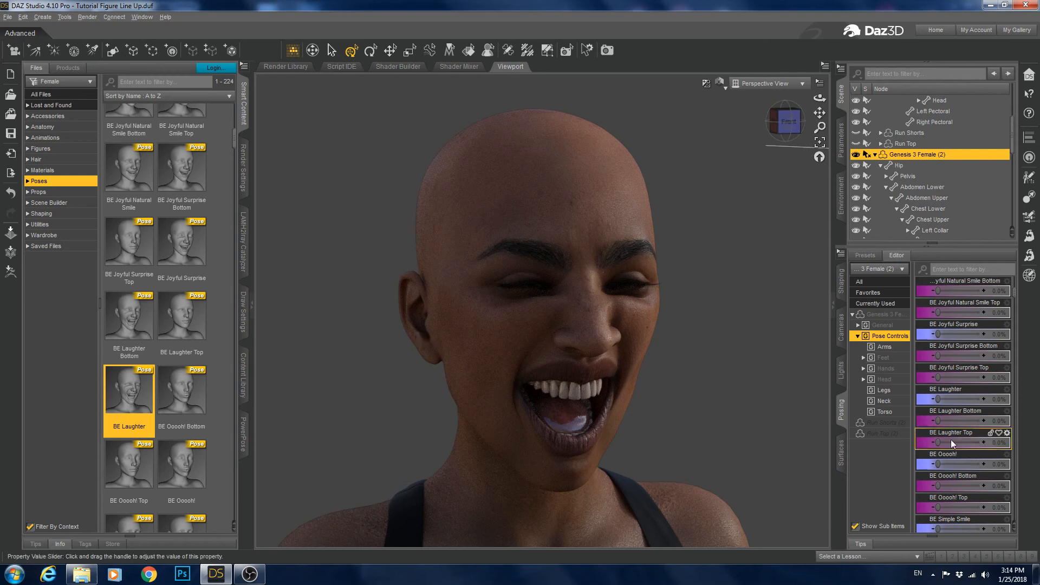
{"action": "scroll", "coordinate": [966, 431], "scroll_direction": "down", "scroll_amount": 1}
{"action": "scroll", "coordinate": [965, 430], "scroll_direction": "down", "scroll_amount": 3}
{"action": "scroll", "coordinate": [964, 427], "scroll_direction": "down", "scroll_amount": 2}
{"action": "scroll", "coordinate": [143, 447], "scroll_direction": "down", "scroll_amount": 3}
{"action": "scroll", "coordinate": [144, 450], "scroll_direction": "up", "scroll_amount": 3}
{"action": "scroll", "coordinate": [144, 450], "scroll_direction": "down", "scroll_amount": 6}
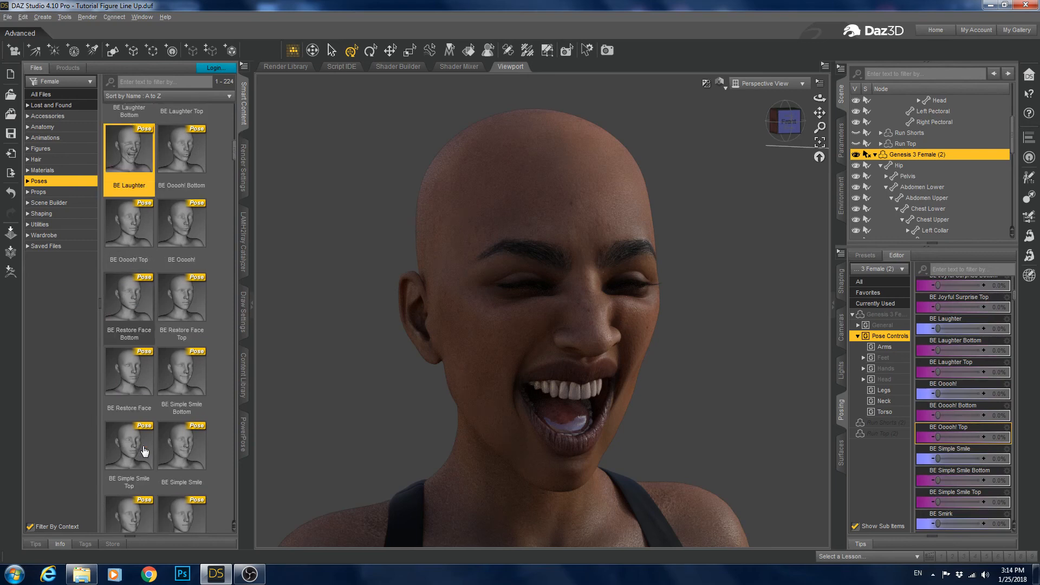
{"action": "left_click", "coordinate": [130, 379]}
{"action": "double_click", "coordinate": [130, 379]}
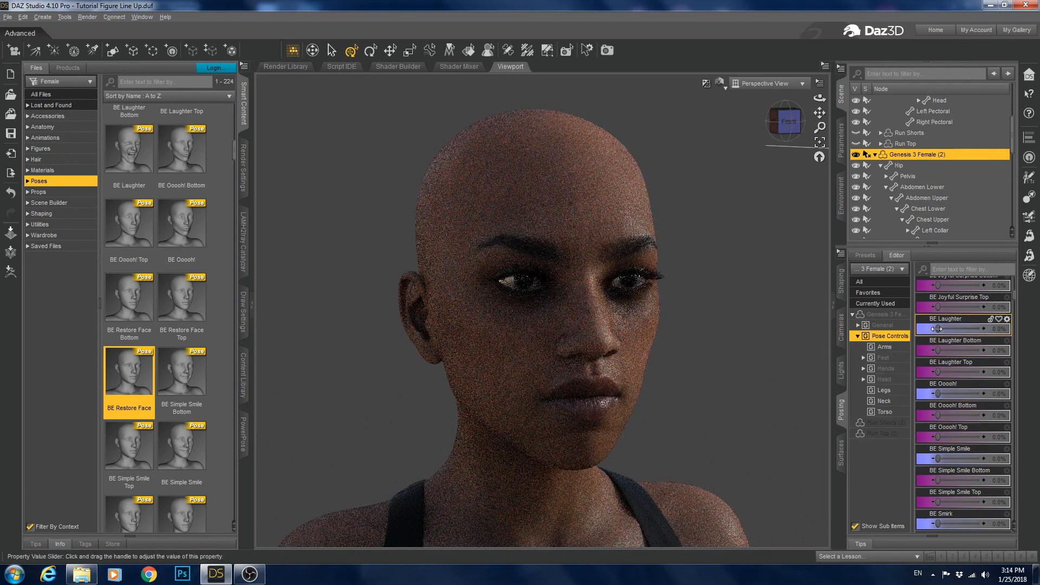
Set the BE Laughter control to 81% on Genesis 3 Female (2) and mix in some BE Laughter Top.
{"action": "left_click_drag", "start_coordinate": [936, 329], "coordinate": [982, 328]}
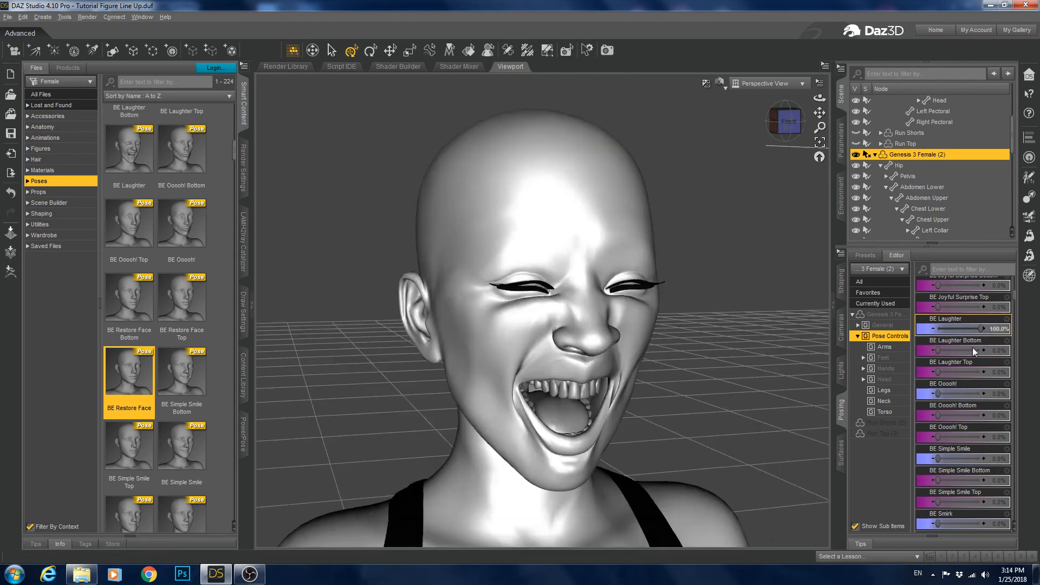
{"action": "left_click_drag", "start_coordinate": [979, 329], "coordinate": [973, 328]}
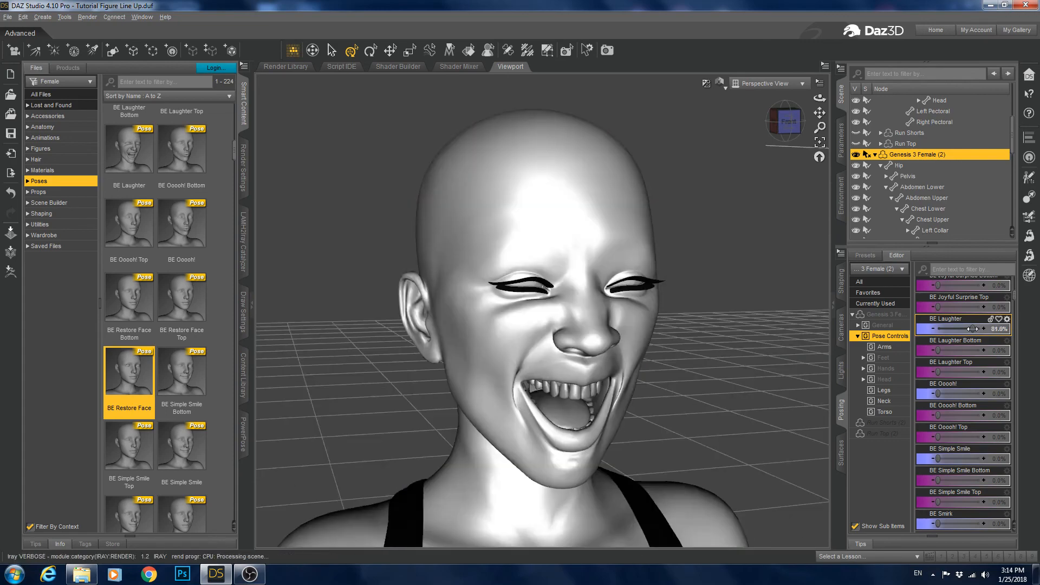
{"action": "left_click_drag", "start_coordinate": [943, 372], "coordinate": [951, 372]}
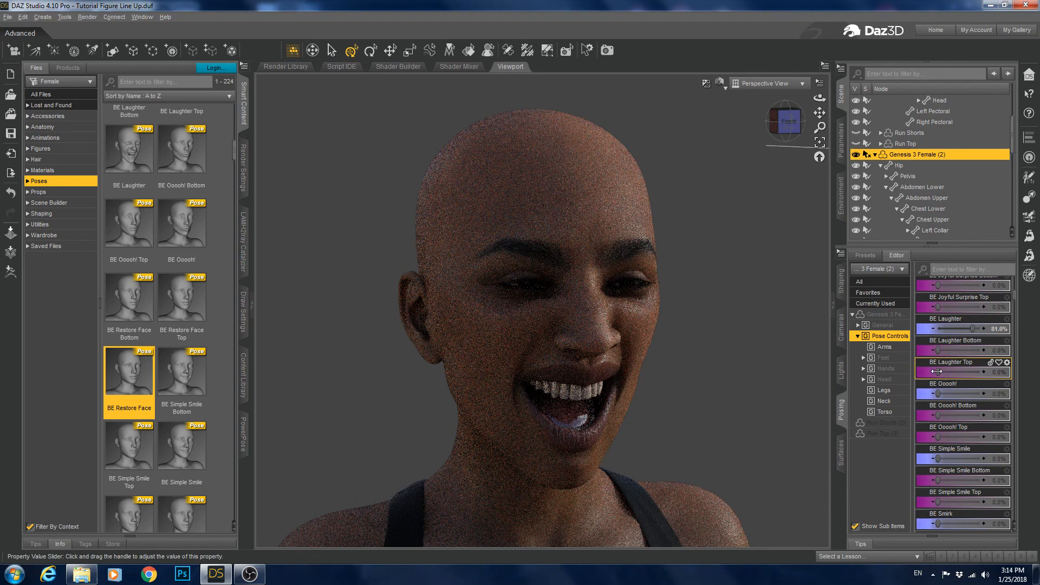
{"action": "mouse_move", "coordinate": [952, 372]}
{"action": "left_mouse_down"}
{"action": "mouse_move", "coordinate": [900, 372]}
{"action": "mouse_move", "coordinate": [953, 372]}
{"action": "left_mouse_up"}
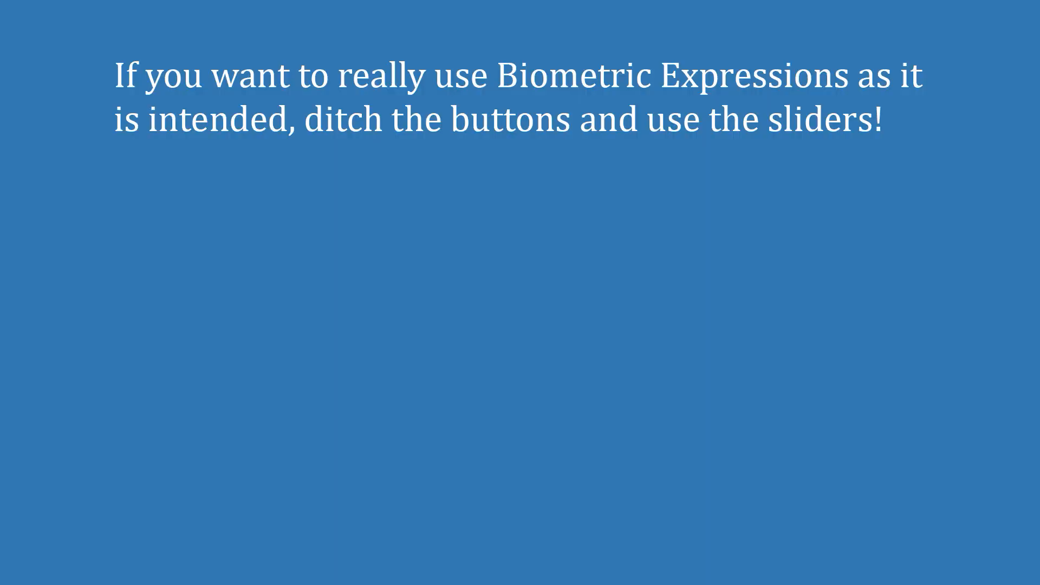